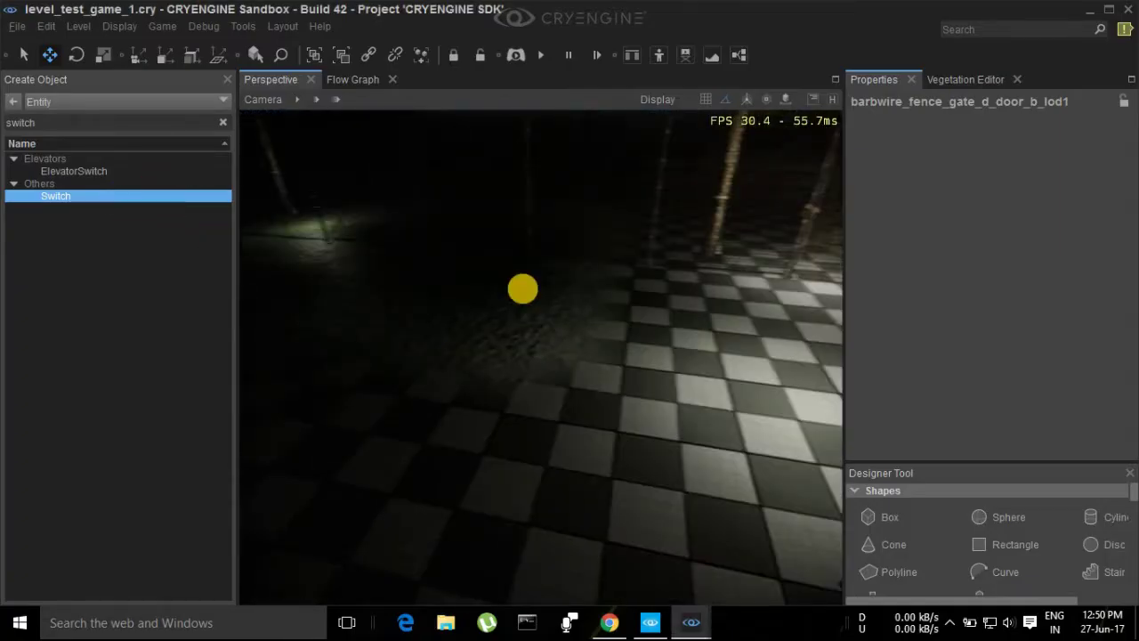
Play-test the level in game mode, walking around the fence gate and the brick building's wall switch, and exit back to the editor.
right_drag(514, 288, 513, 289)
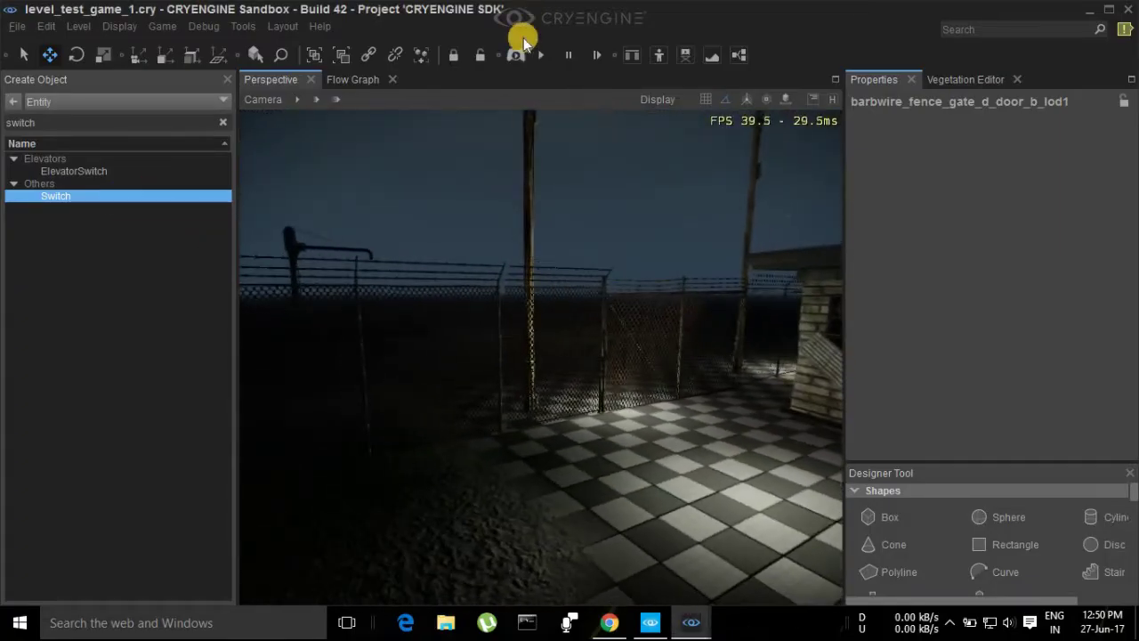
click(518, 56)
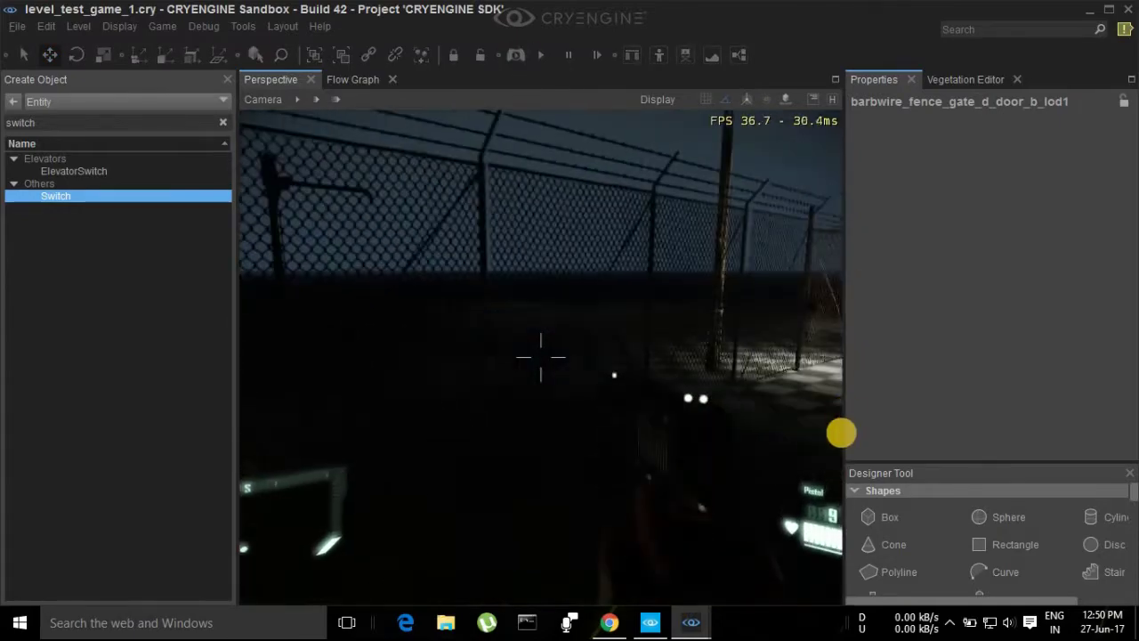
key(w)
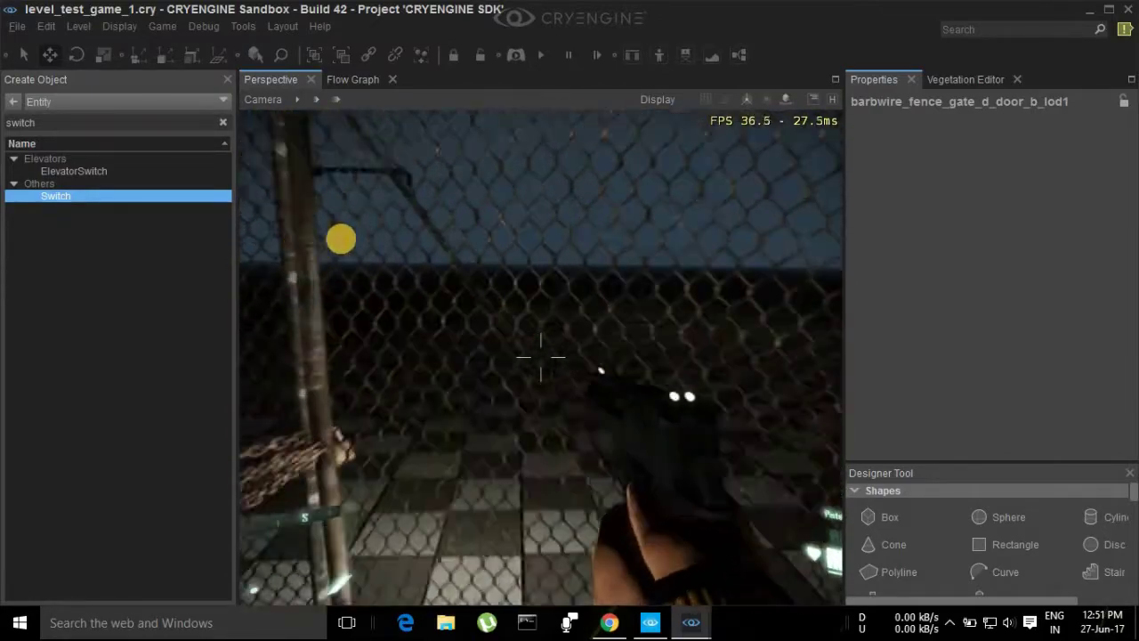
key(w)
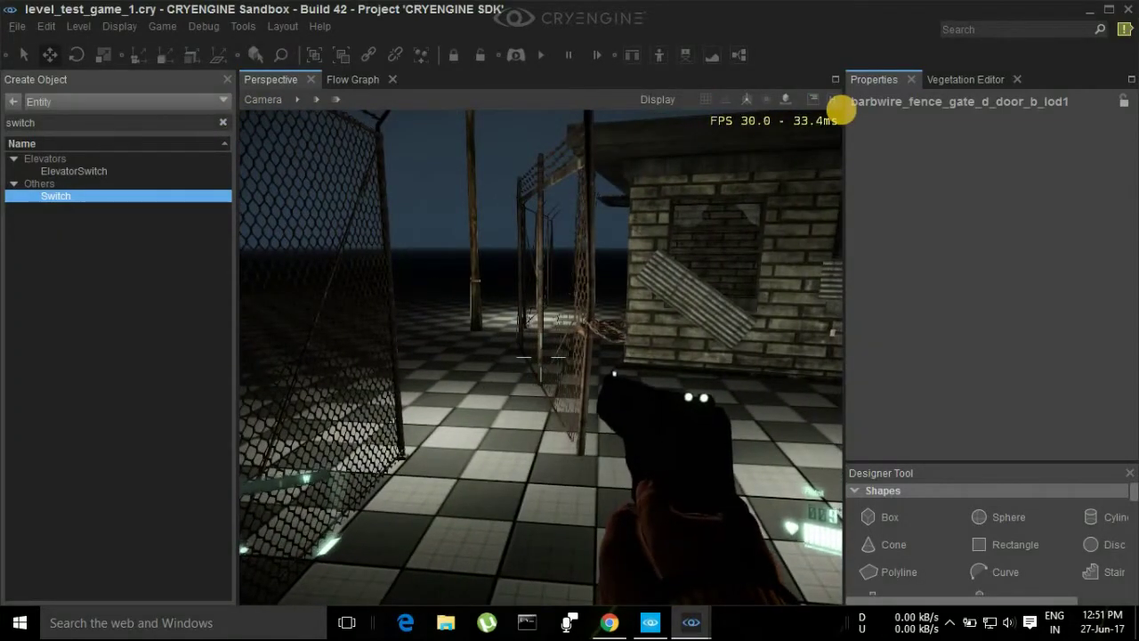
key(w)
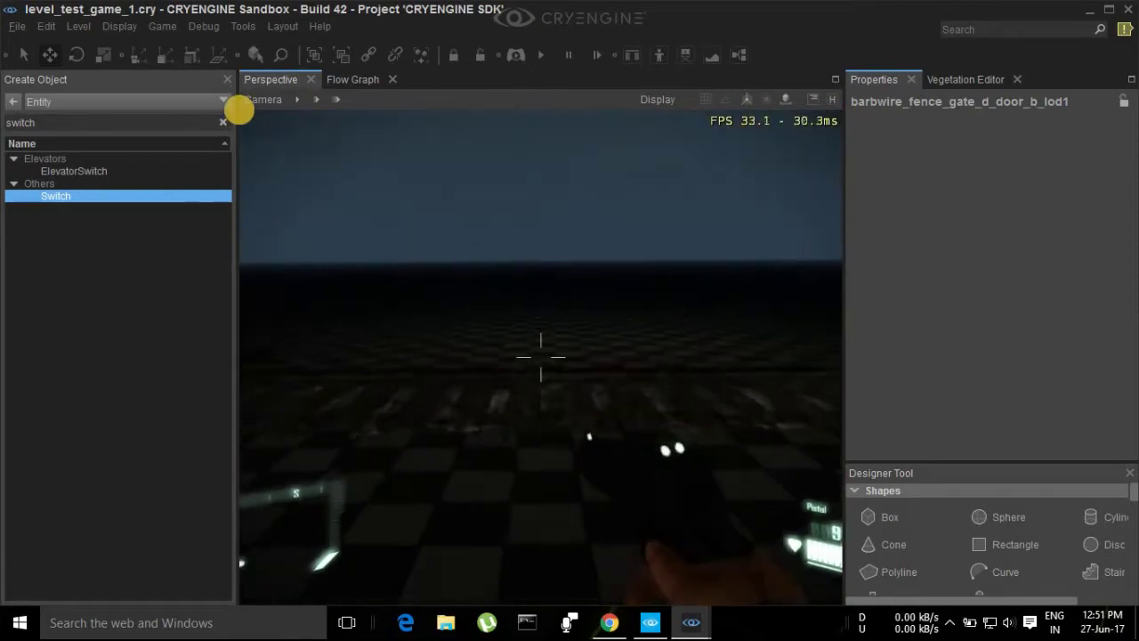
key(w)
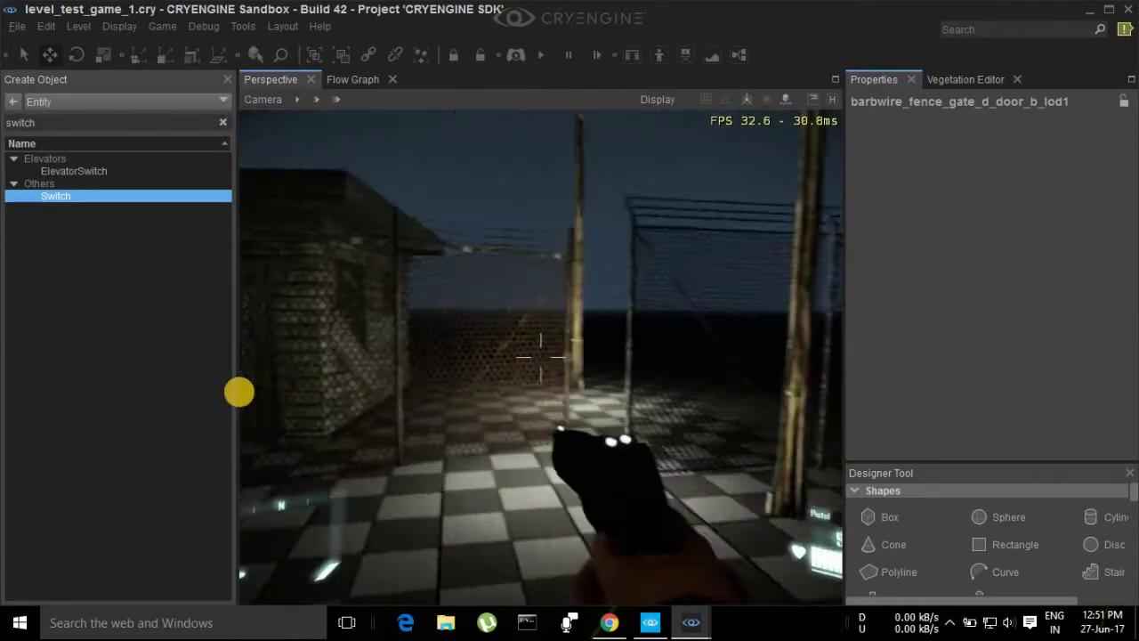
key(w)
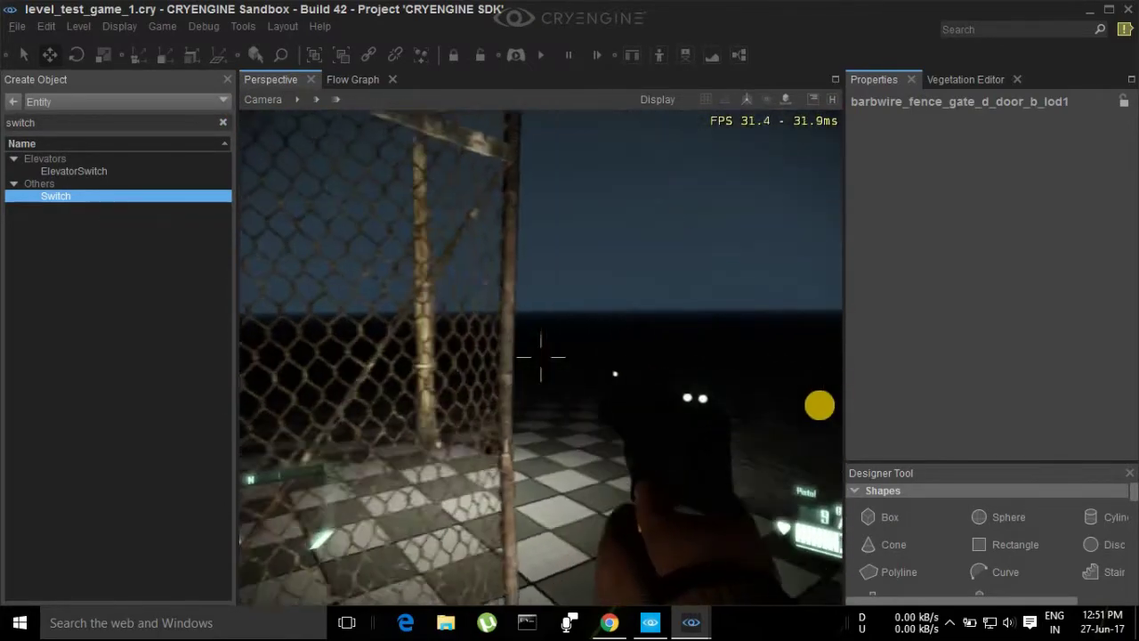
key(w)
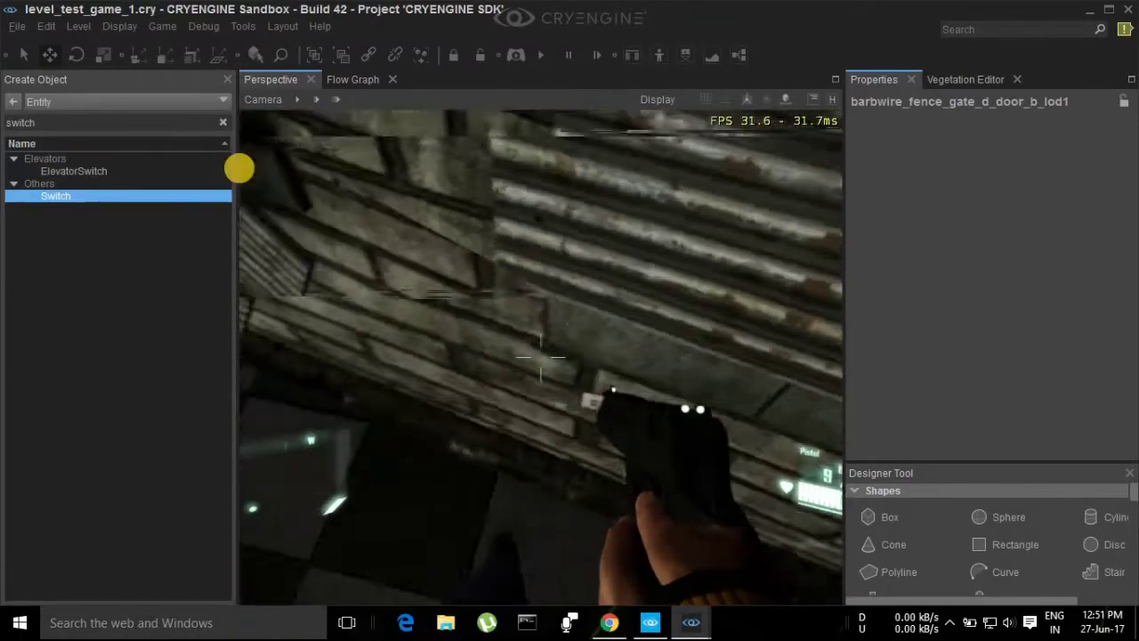
key(w)
key(w)
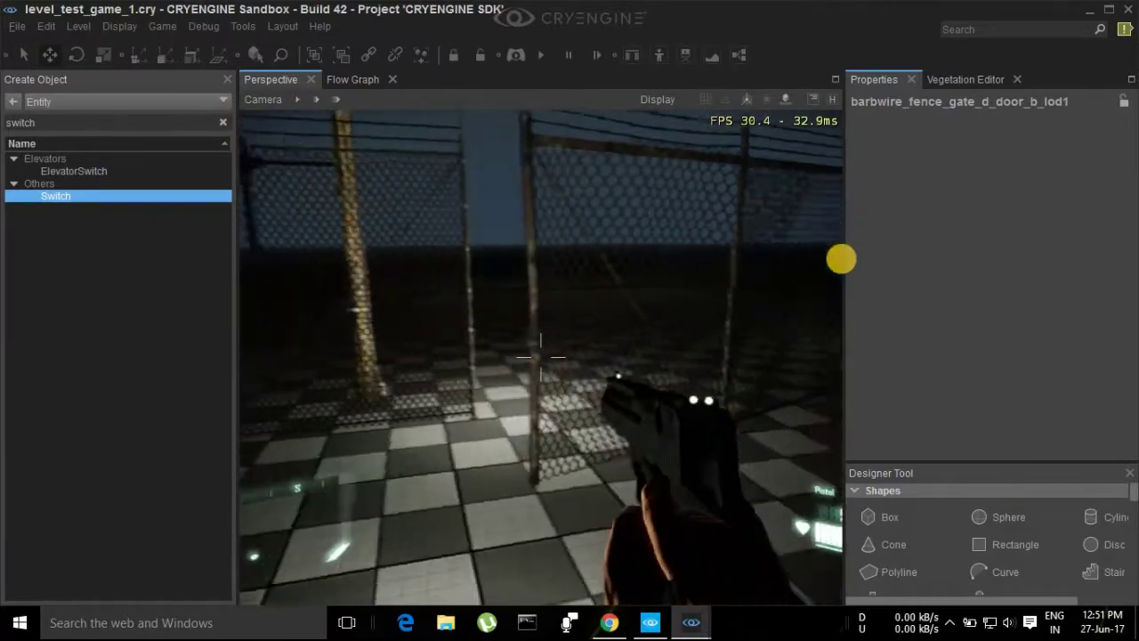
key(w)
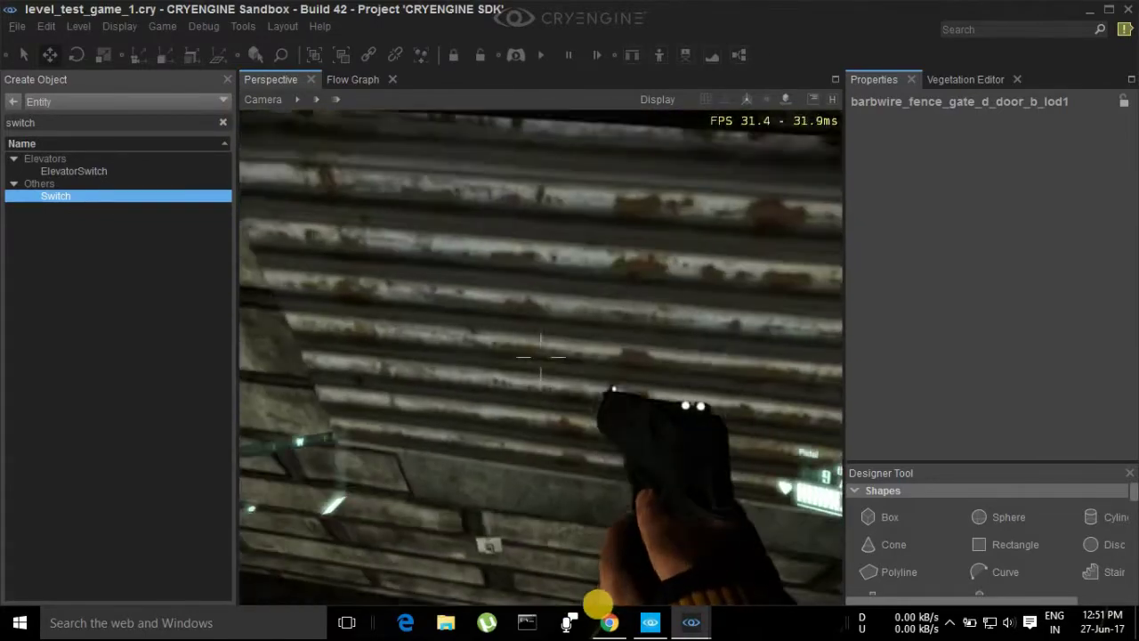
key(w)
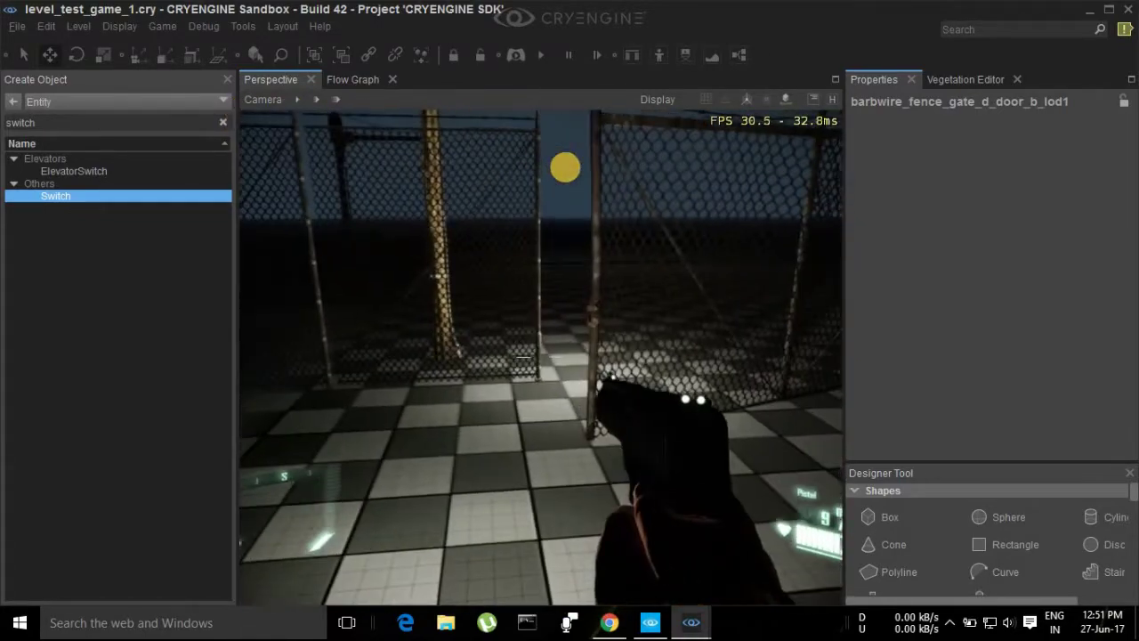
key(Escape)
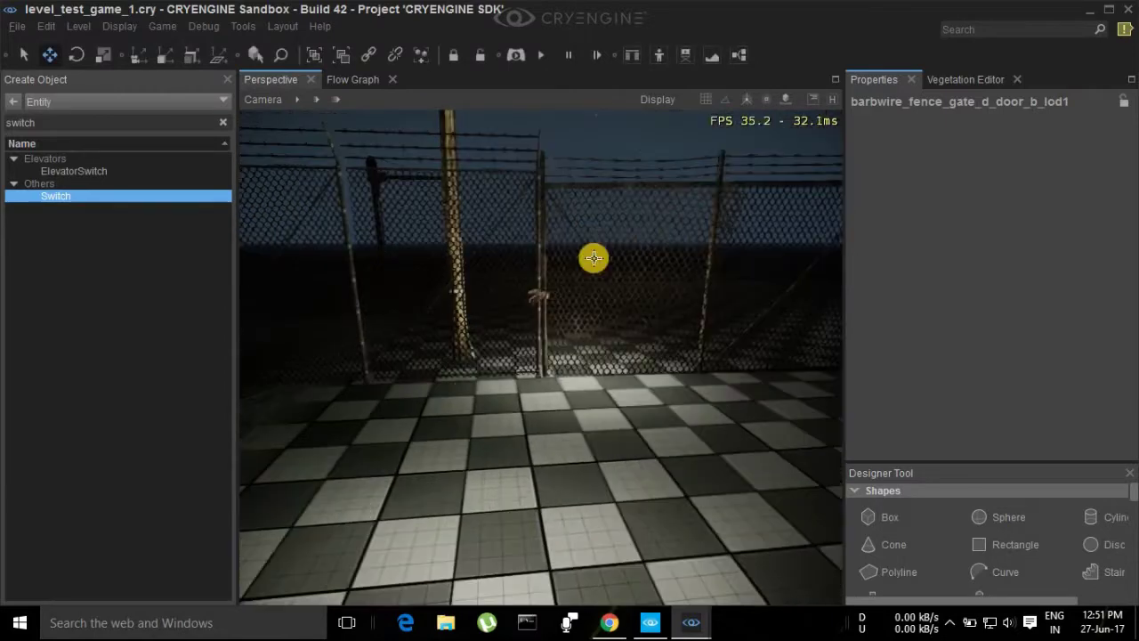
Browse the fence-filtered Geom Entity models and pick the barbwire_fence_gate_d_door_a gate door.
click(11, 105)
click(40, 163)
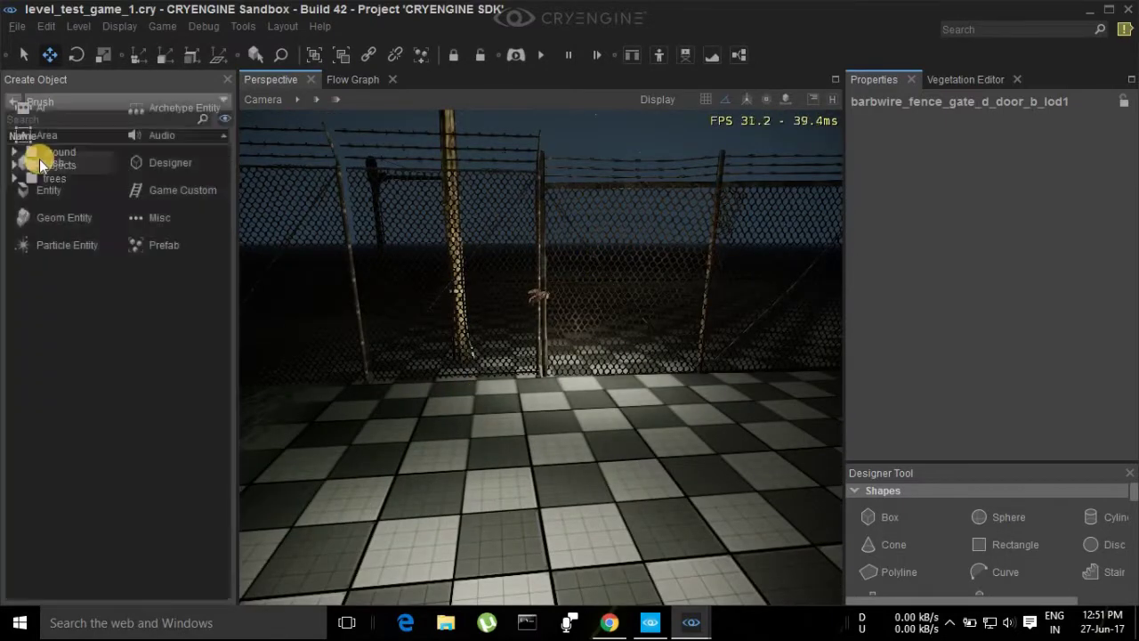
click(14, 102)
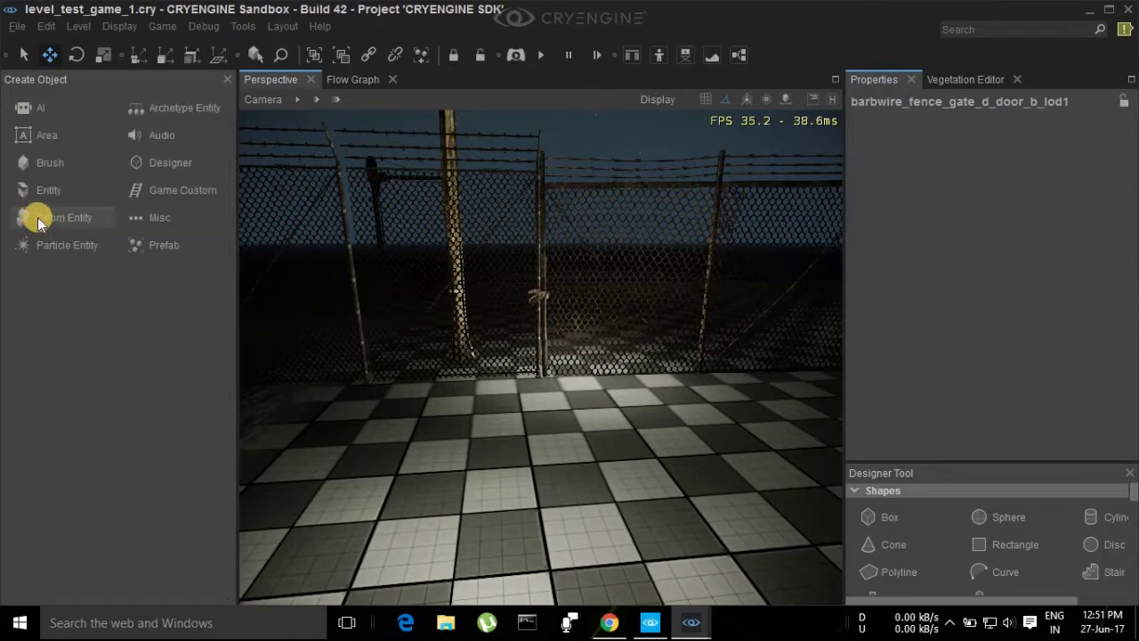
click(39, 222)
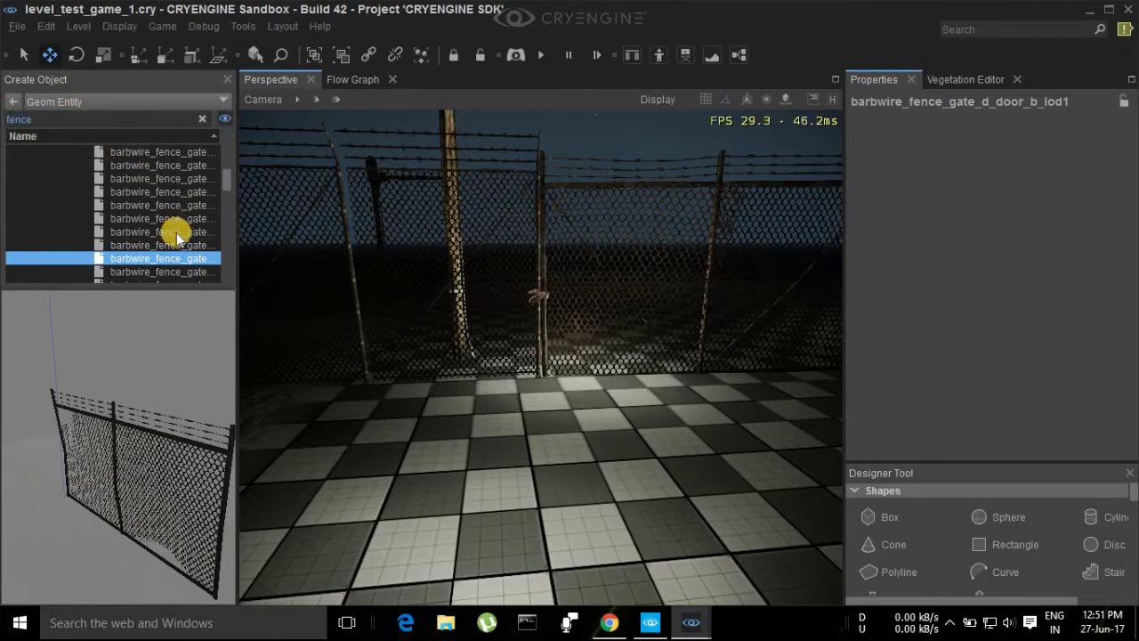
click(145, 246)
click(148, 257)
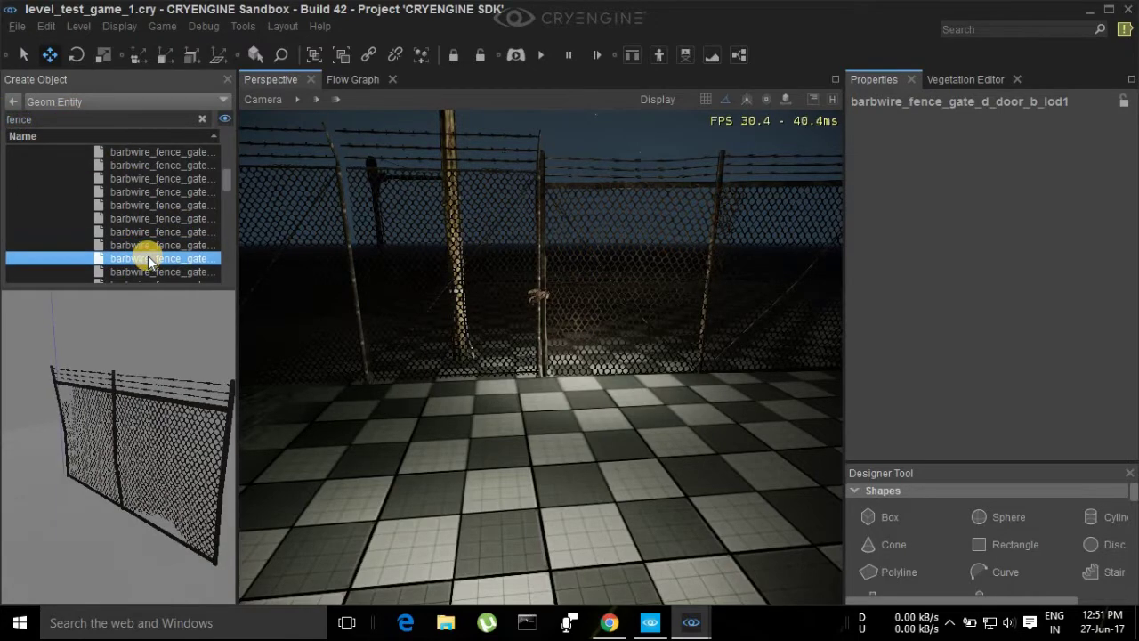
drag(148, 255, 225, 261)
click(185, 270)
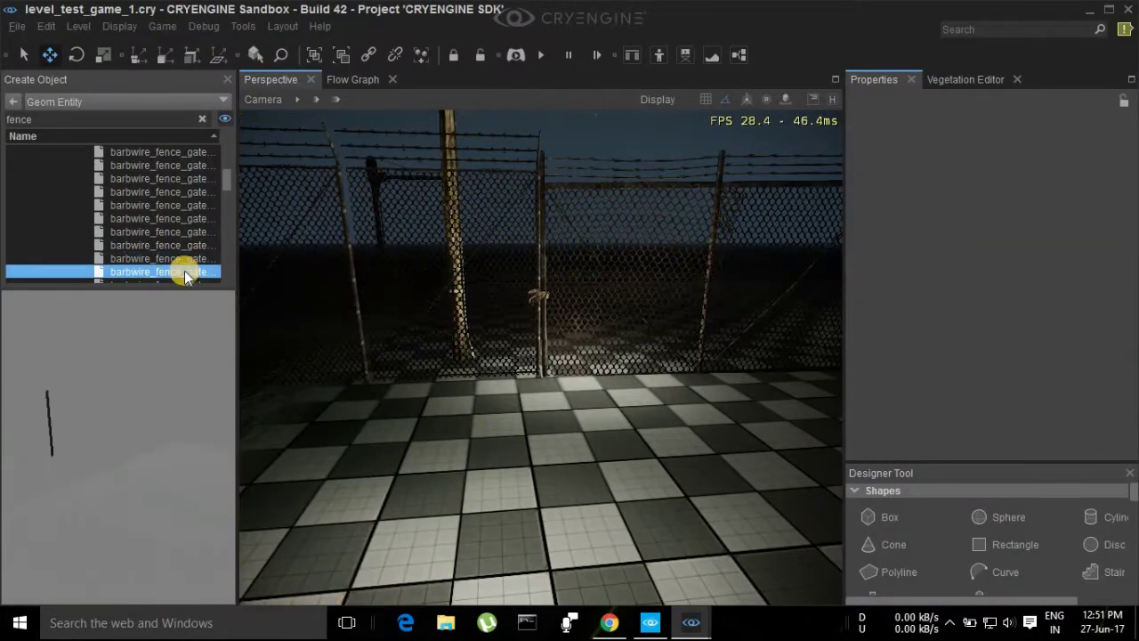
click(175, 238)
scroll(175, 233, down, 2)
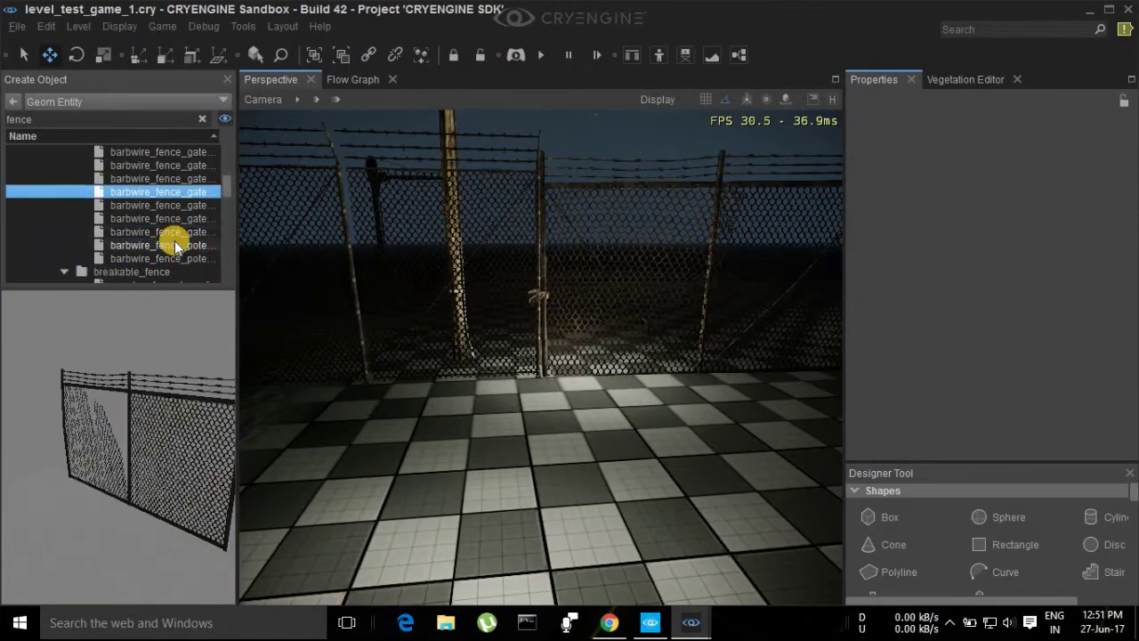
click(172, 245)
click(171, 257)
scroll(172, 207, up, 1)
click(169, 219)
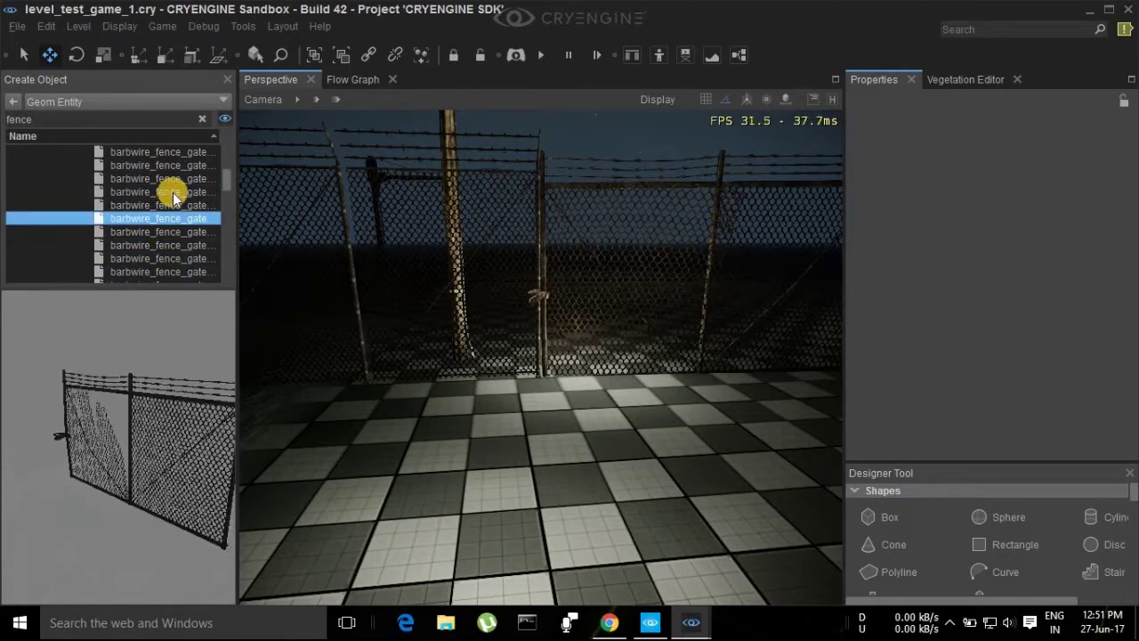
Place the barbwire_fence_gate_d_door_a gate door on the checkered floor at about X 519.9, Y 515.2, Z 32.03.
drag(169, 220, 549, 473)
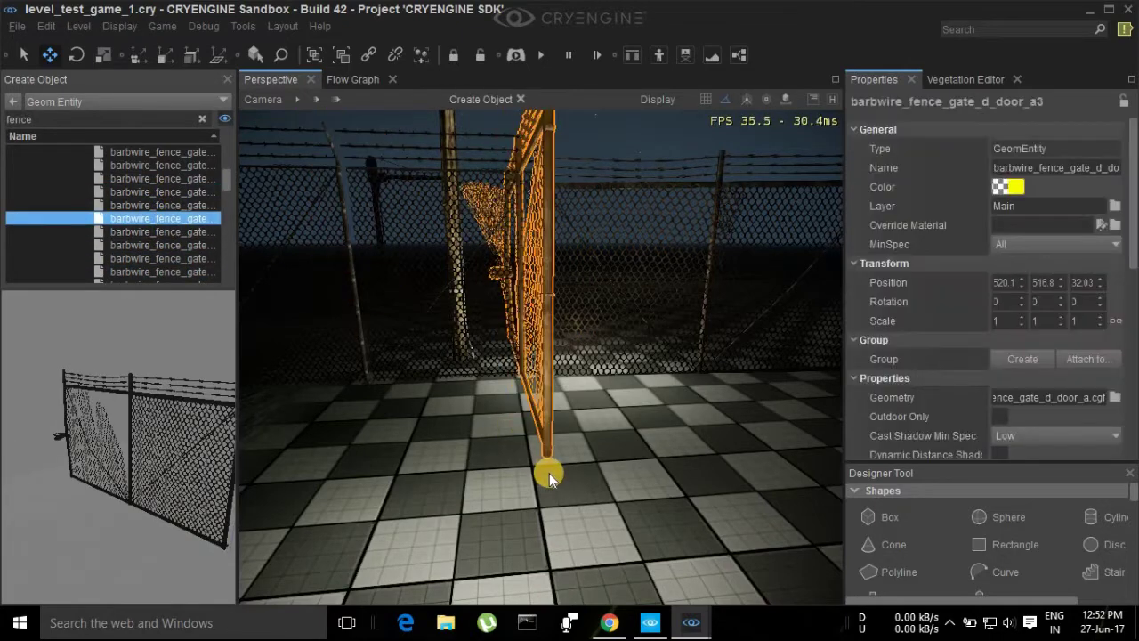
right_drag(549, 472, 549, 477)
key(s)
click(544, 480)
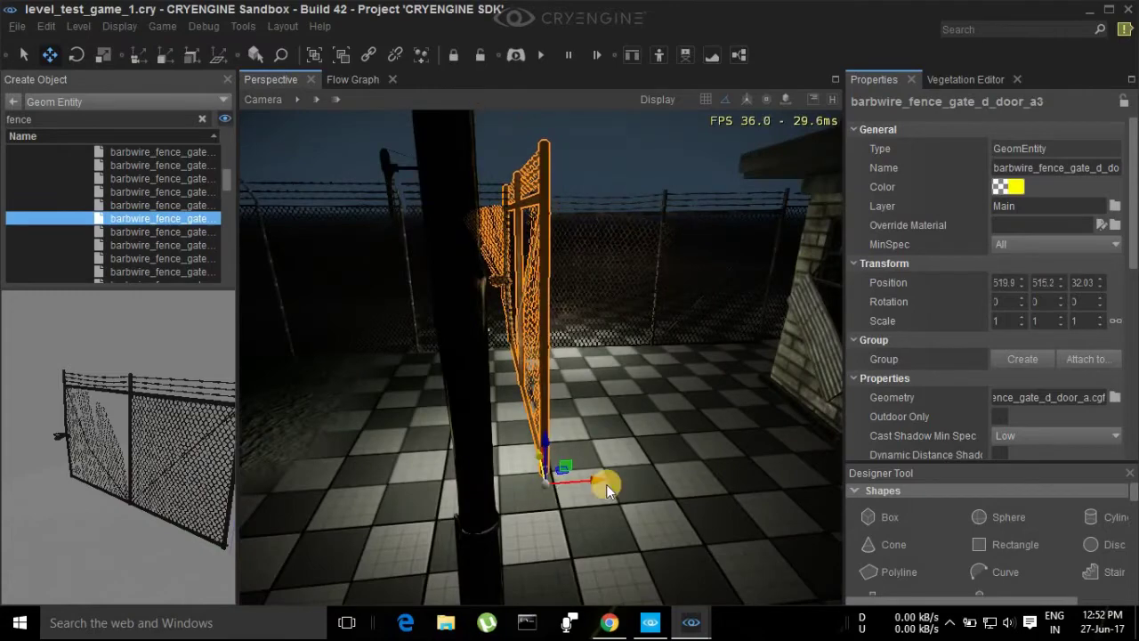
Rotate the new gate door about 85 degrees around its vertical axis.
key(2)
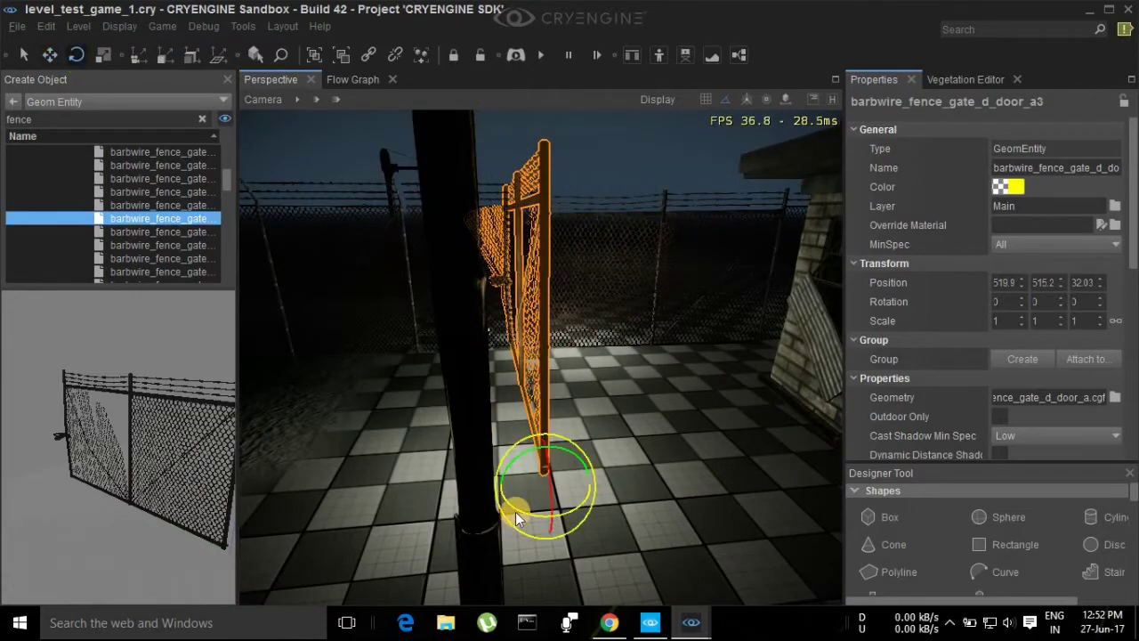
drag(523, 513, 659, 513)
key(a)
right_drag(660, 513, 658, 519)
key(s)
click(657, 517)
key(w)
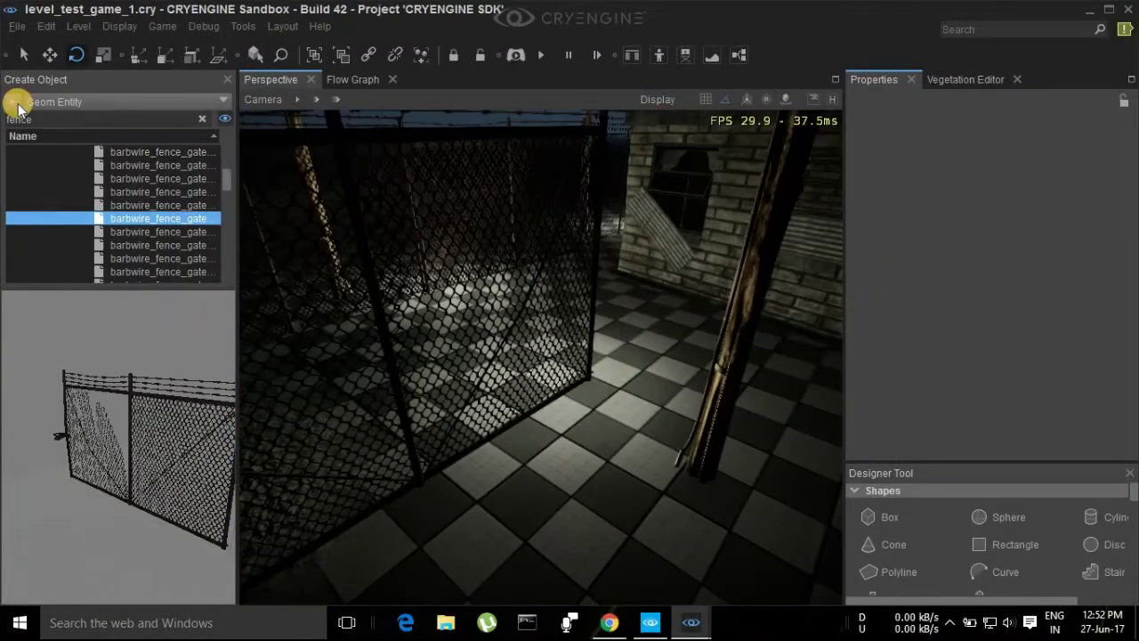
Place a Switch entity on the floor at the base of the wooden pole beside the new gate.
click(14, 102)
click(36, 187)
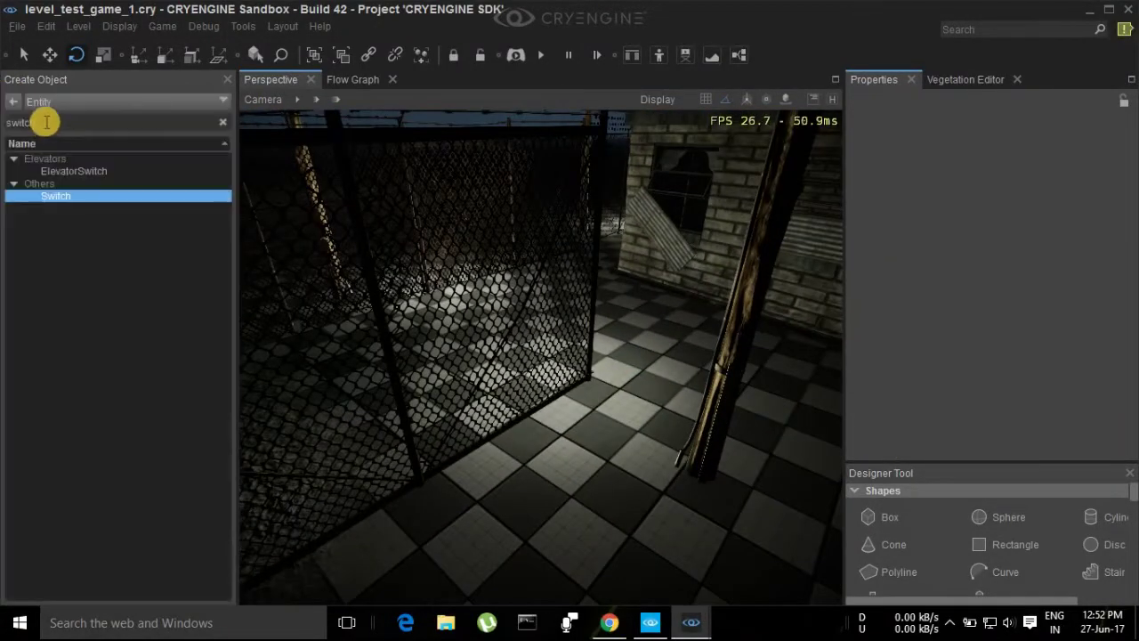
double_click(9, 121)
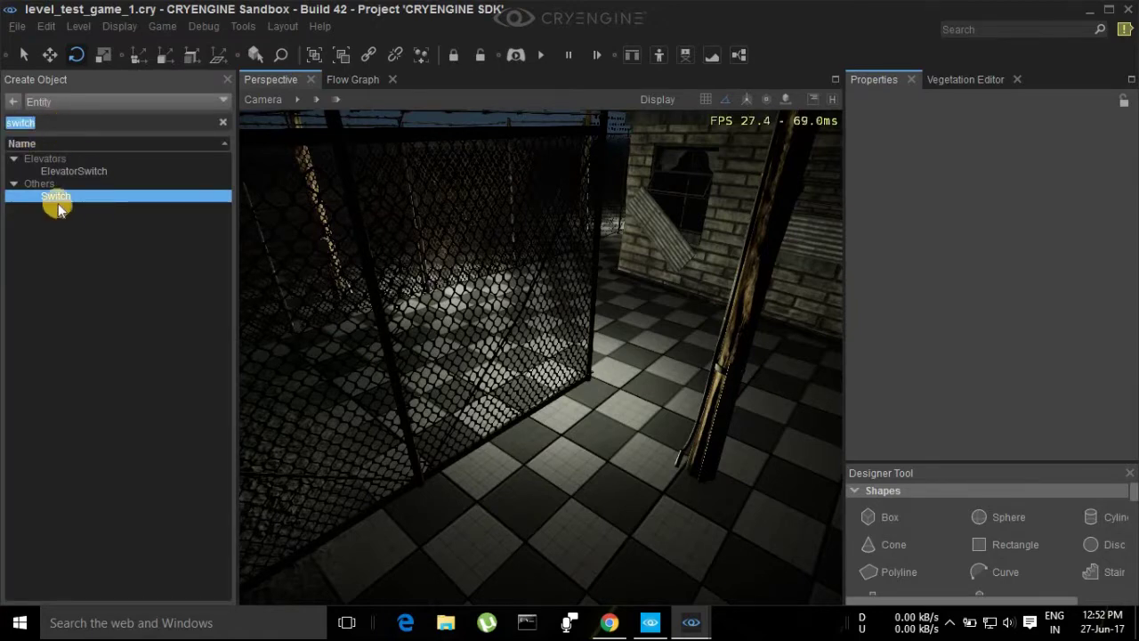
click(59, 200)
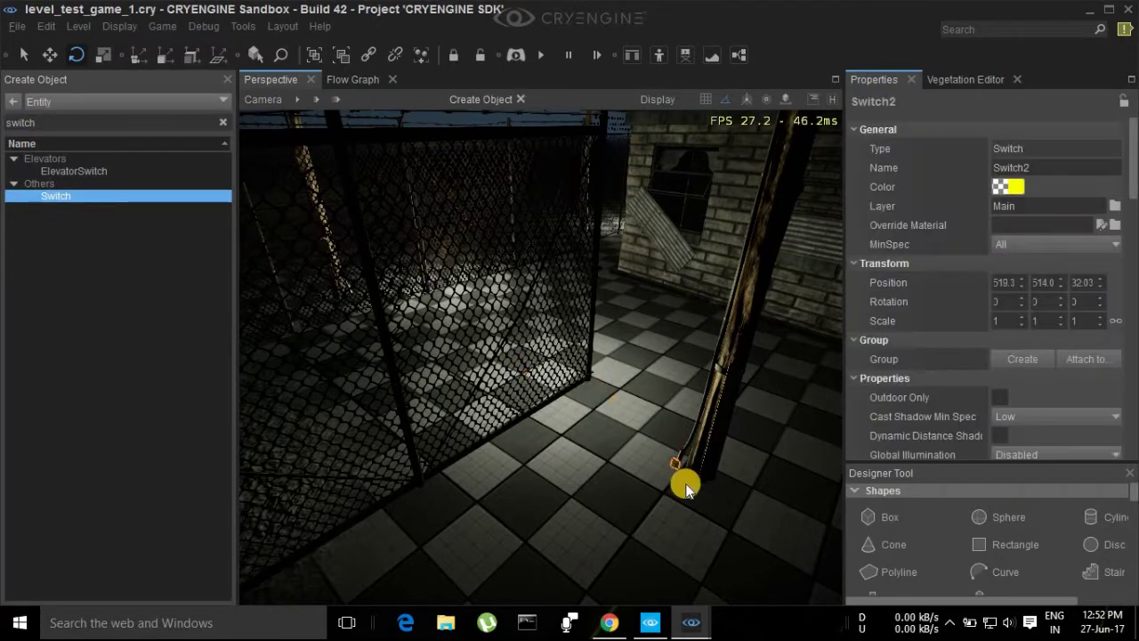
drag(685, 487, 686, 481)
Raise the new switch and move it against the wooden pole, to about X 519.3, Y 513.9, Z 33.30.
click(50, 55)
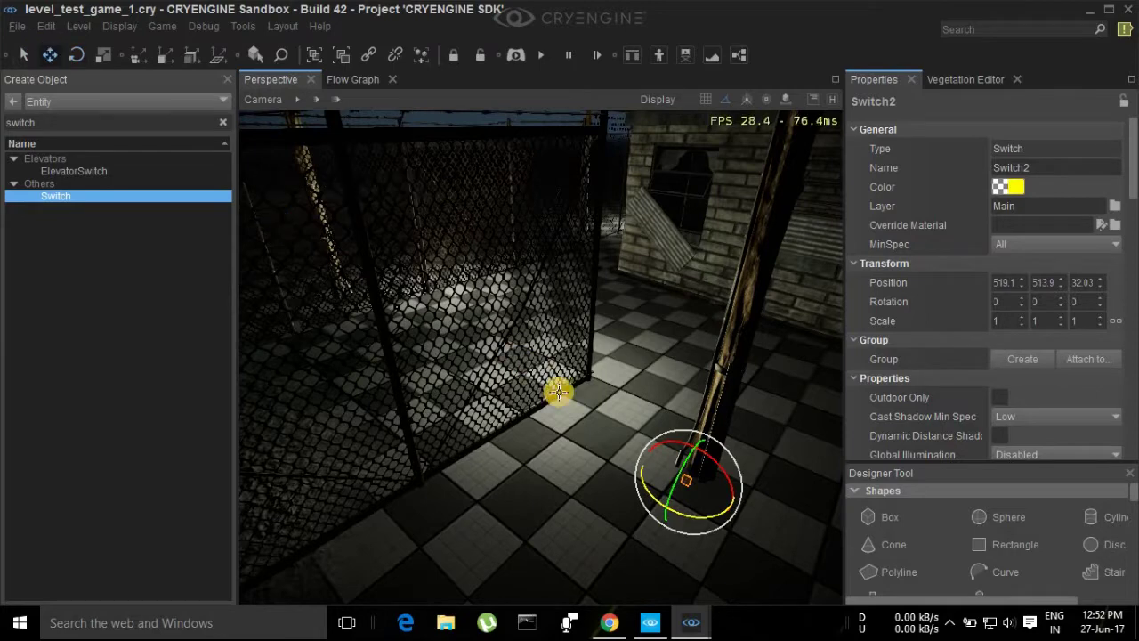
drag(666, 453, 726, 319)
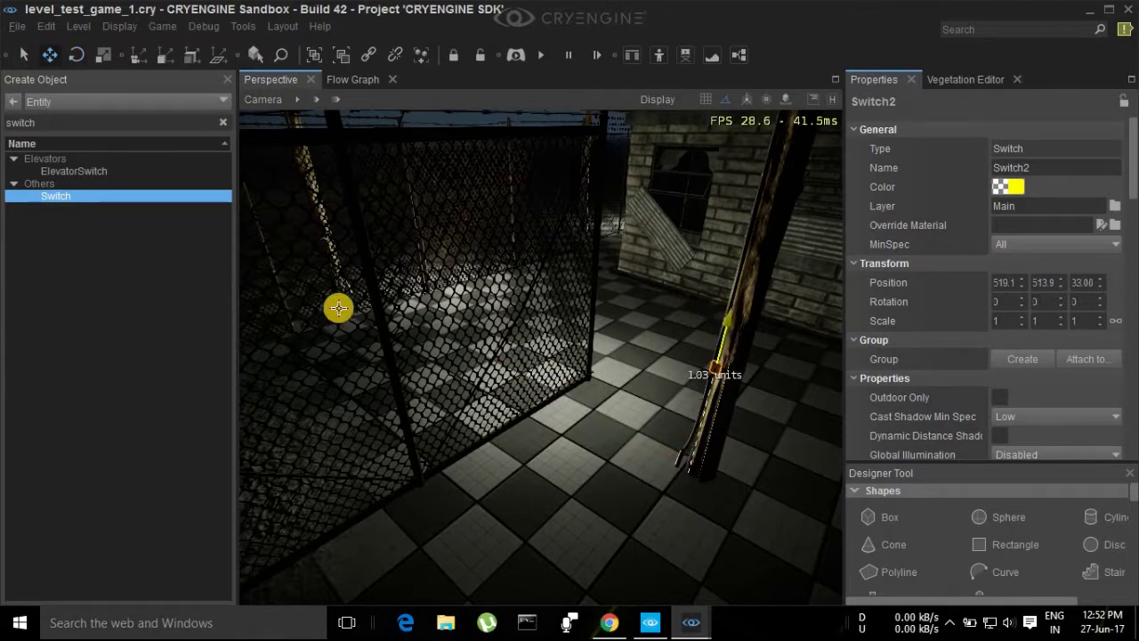
click(399, 332)
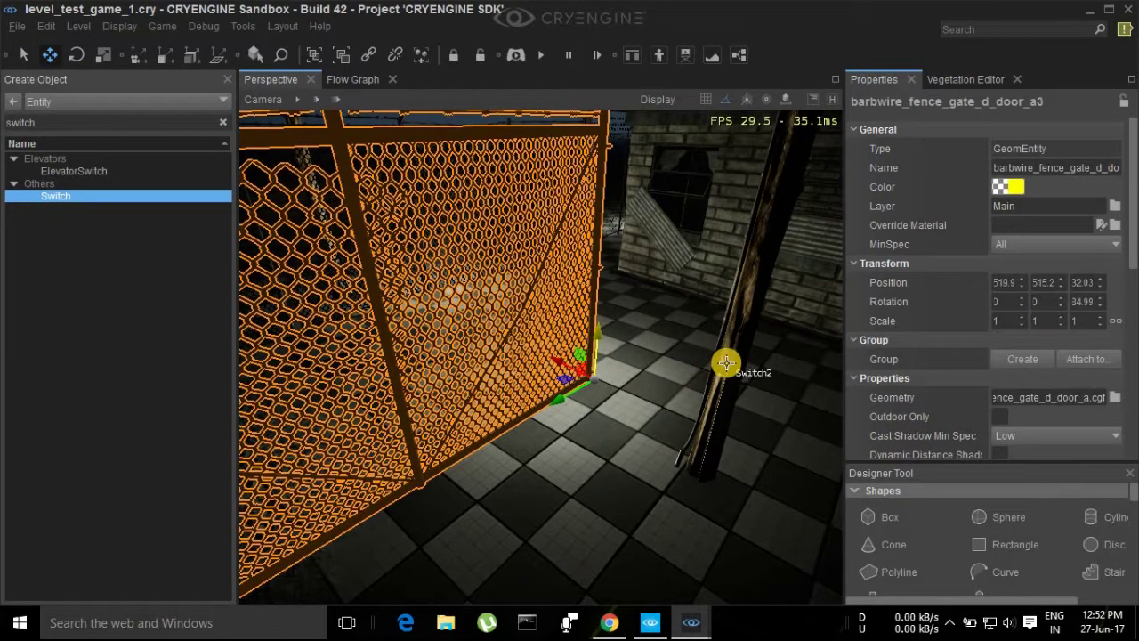
click(720, 372)
key(w)
mouse_move(732, 394)
right_down()
mouse_move(713, 382)
mouse_move(725, 386)
right_up()
key(d)
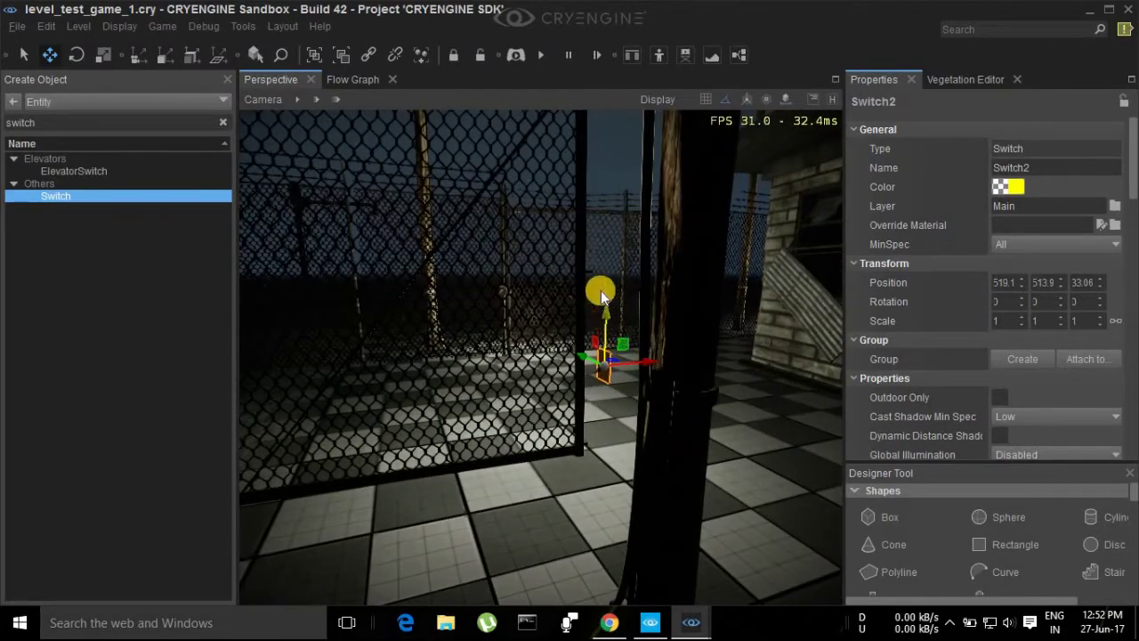
drag(601, 297, 678, 270)
Play-test the level in game mode, walking up to the new switch on the pole, and exit back to the editor.
click(515, 55)
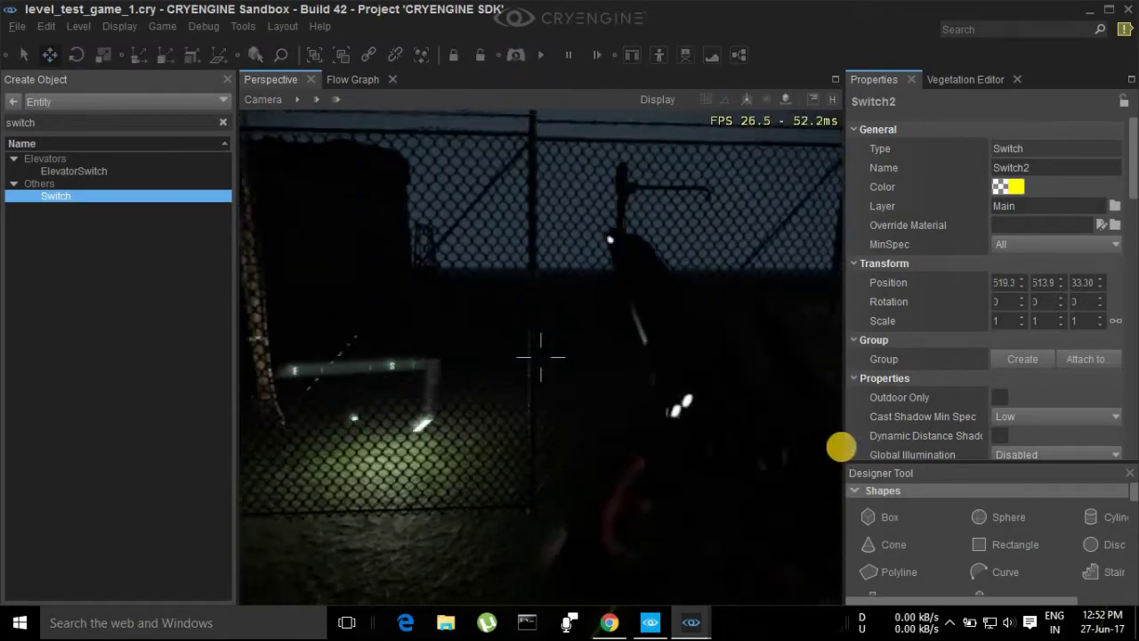
key(w)
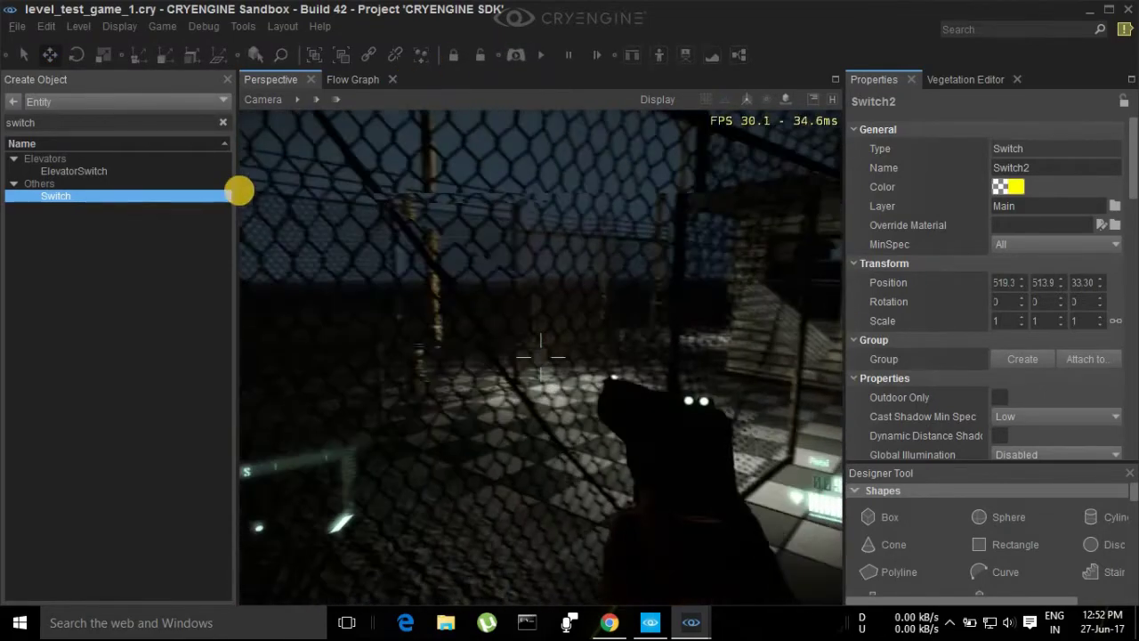
key(w)
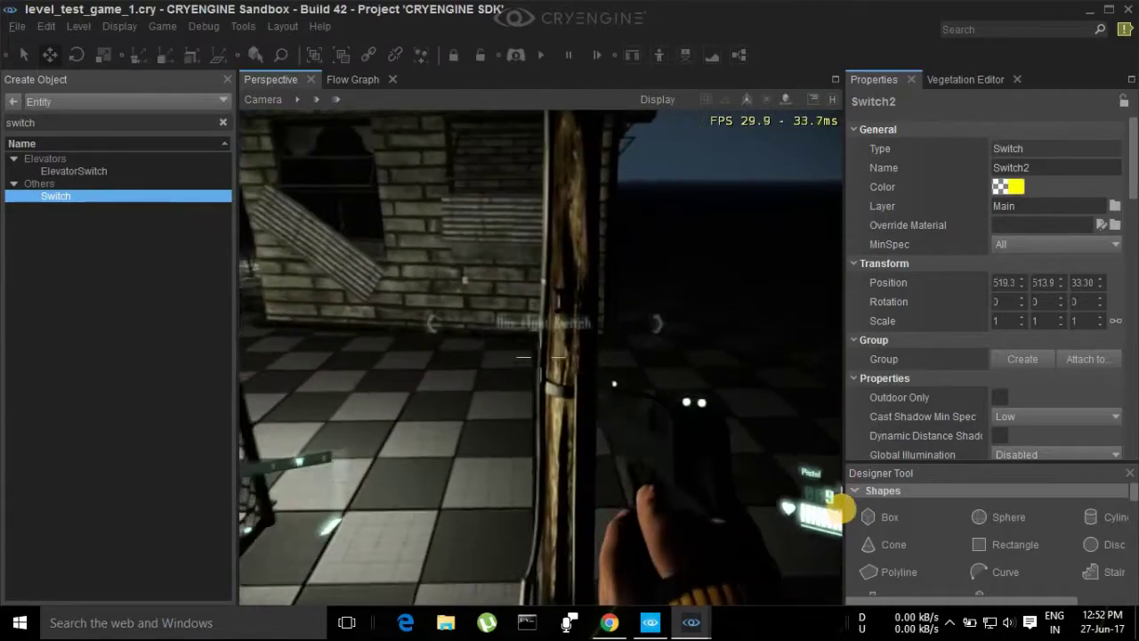
key(w)
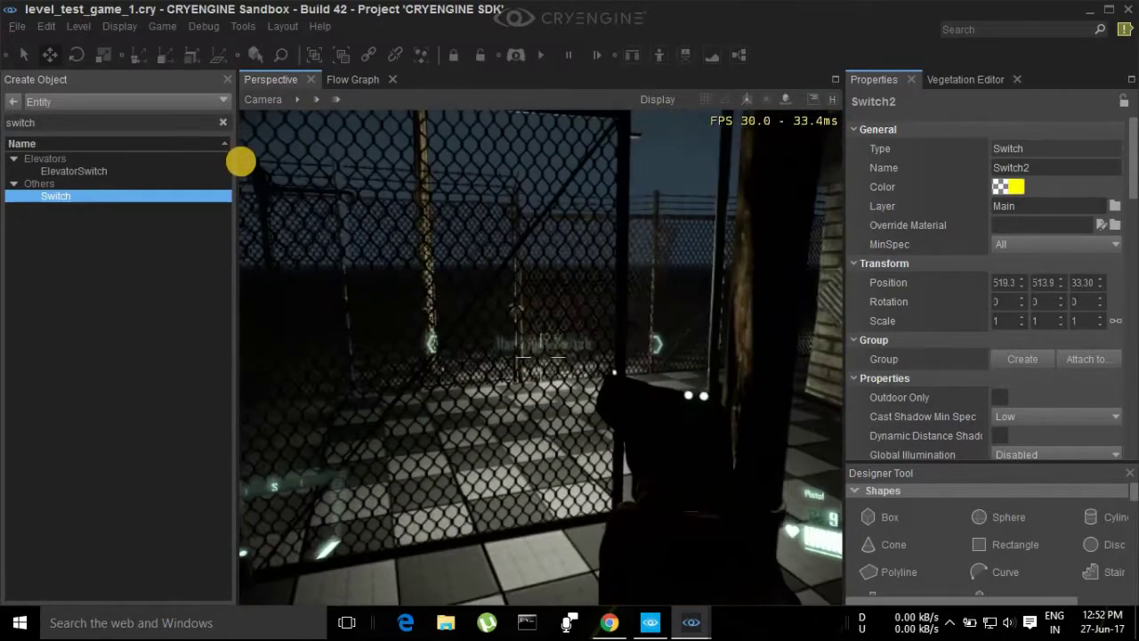
key(Escape)
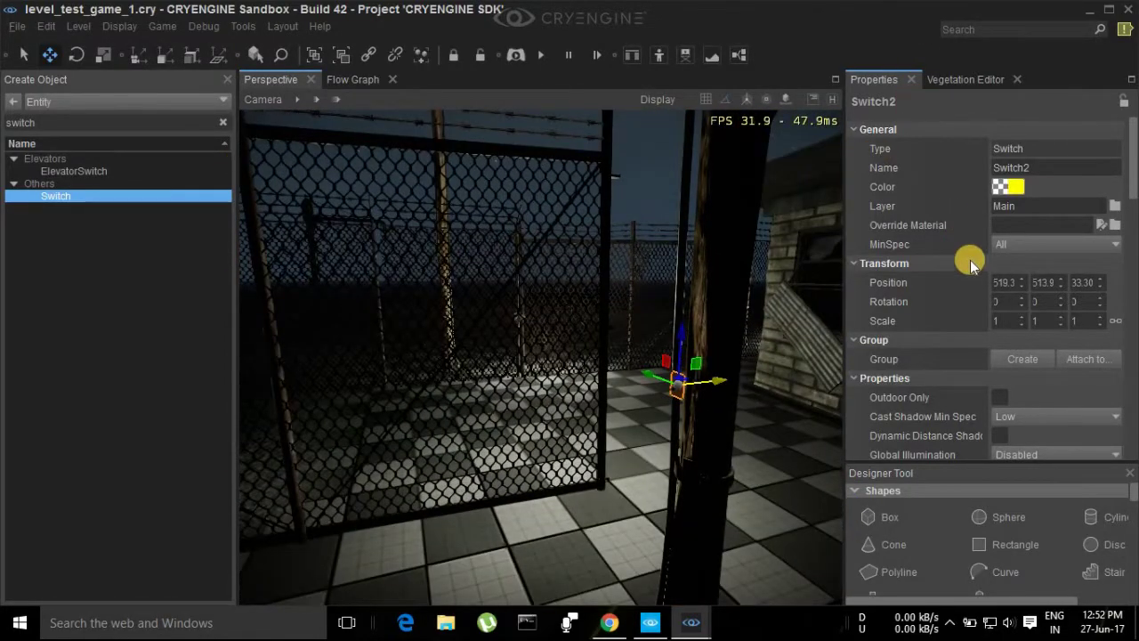
Set the use message of the new switch to "open the fence".
scroll(971, 260, down, 10)
click(1087, 277)
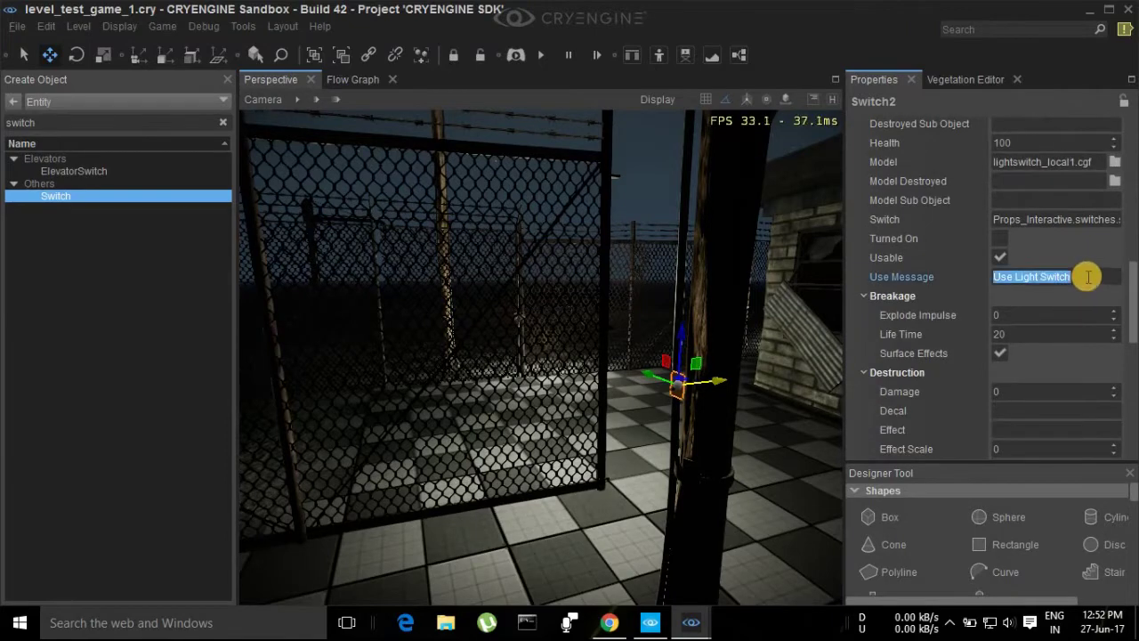
text(open the fence)
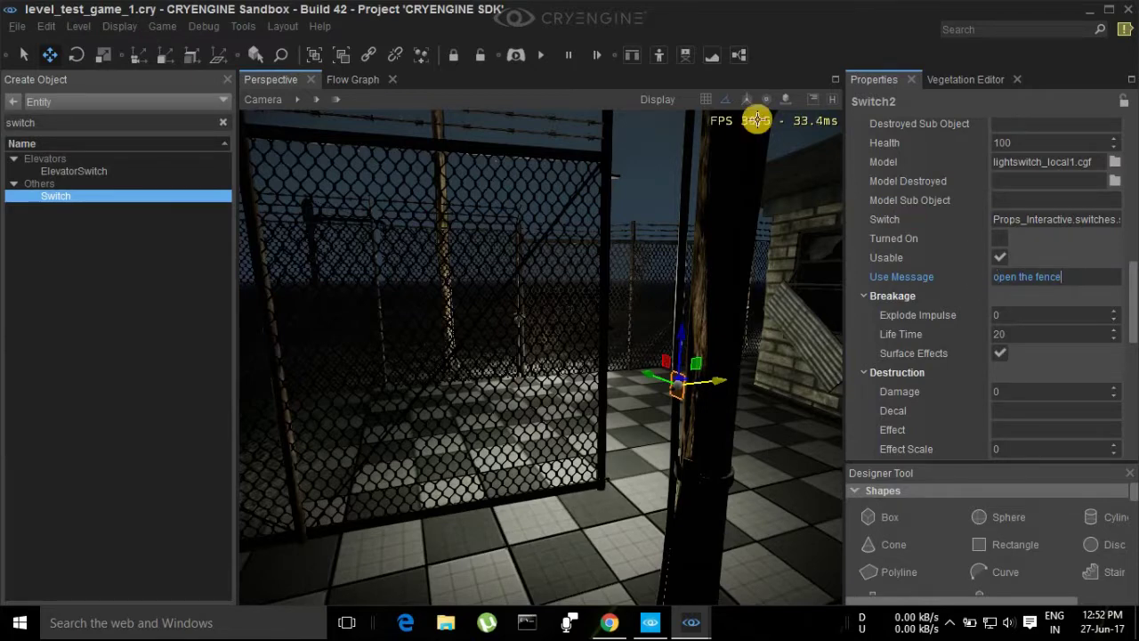
Play-test the switch's new use message in game mode by walking up to the pole, and return to the editor.
click(517, 56)
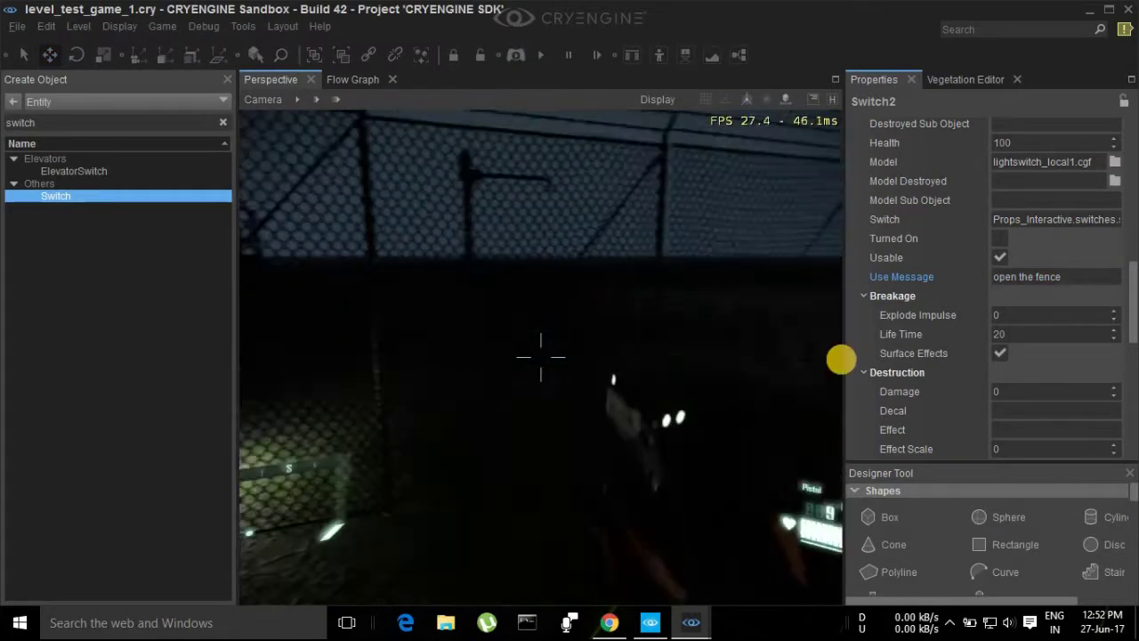
key(w)
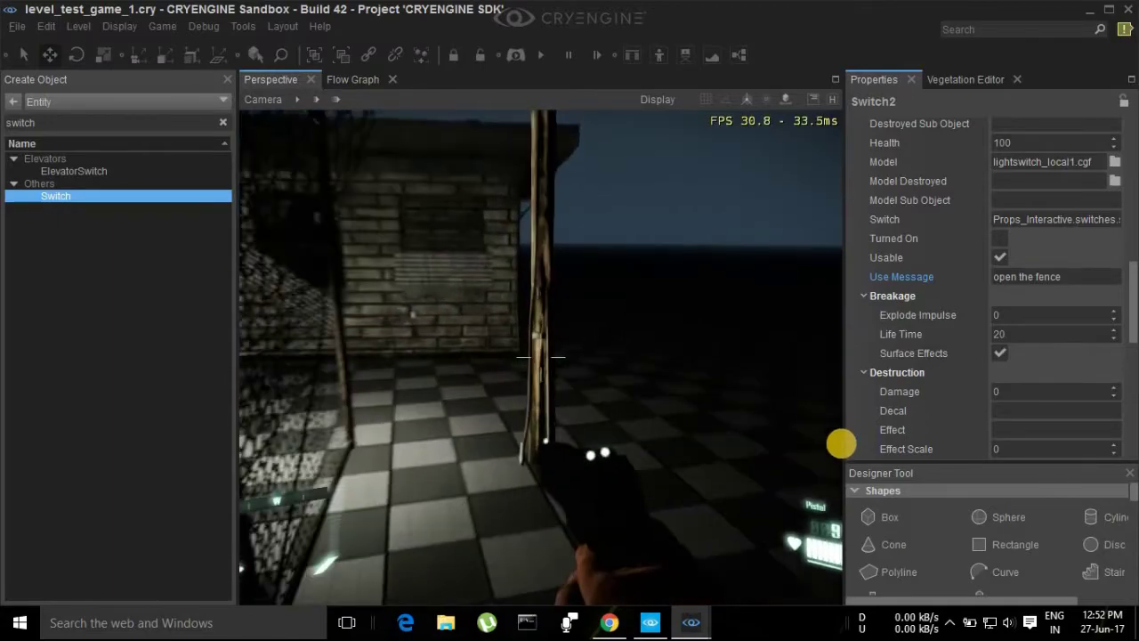
key(f)
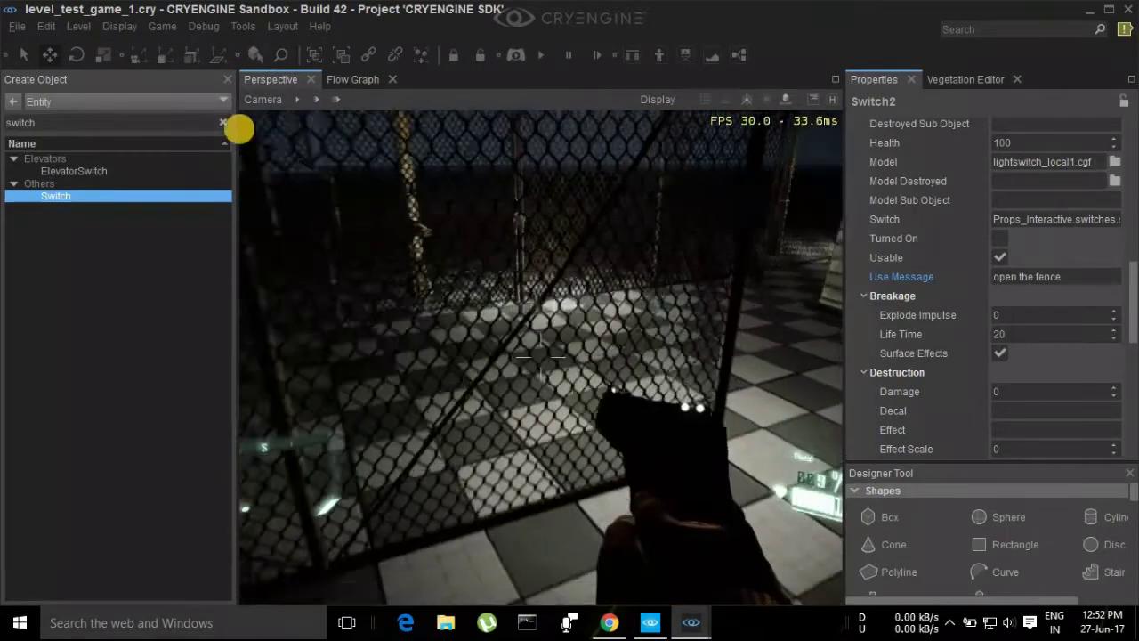
key(Escape)
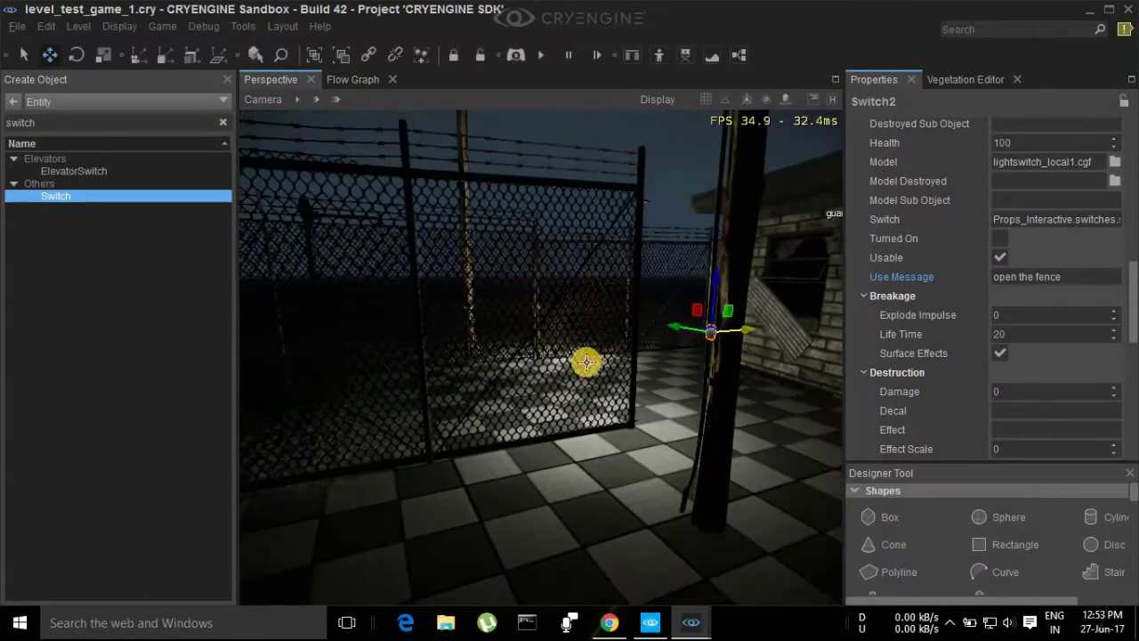
Select the new gate door beside the pole and open the Track View editor.
click(623, 400)
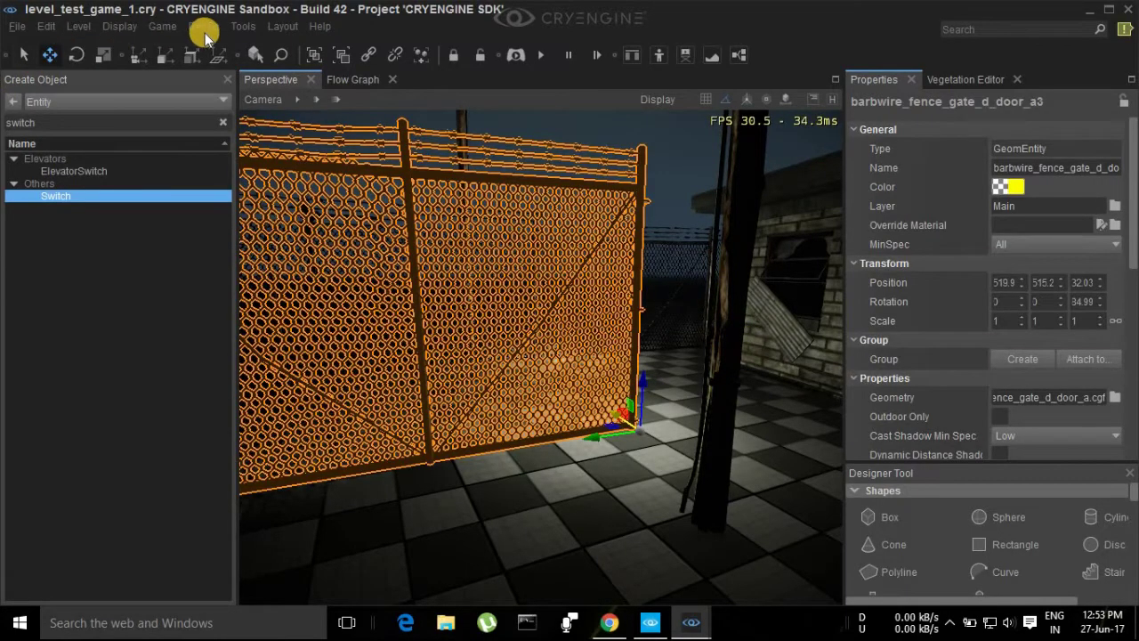
click(243, 26)
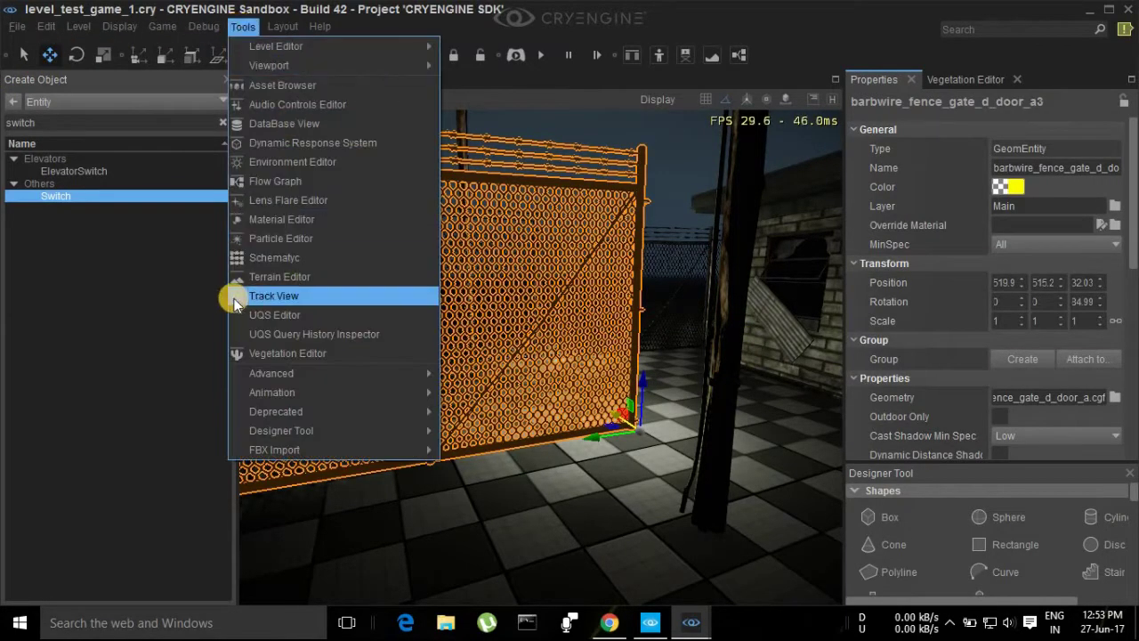
click(285, 299)
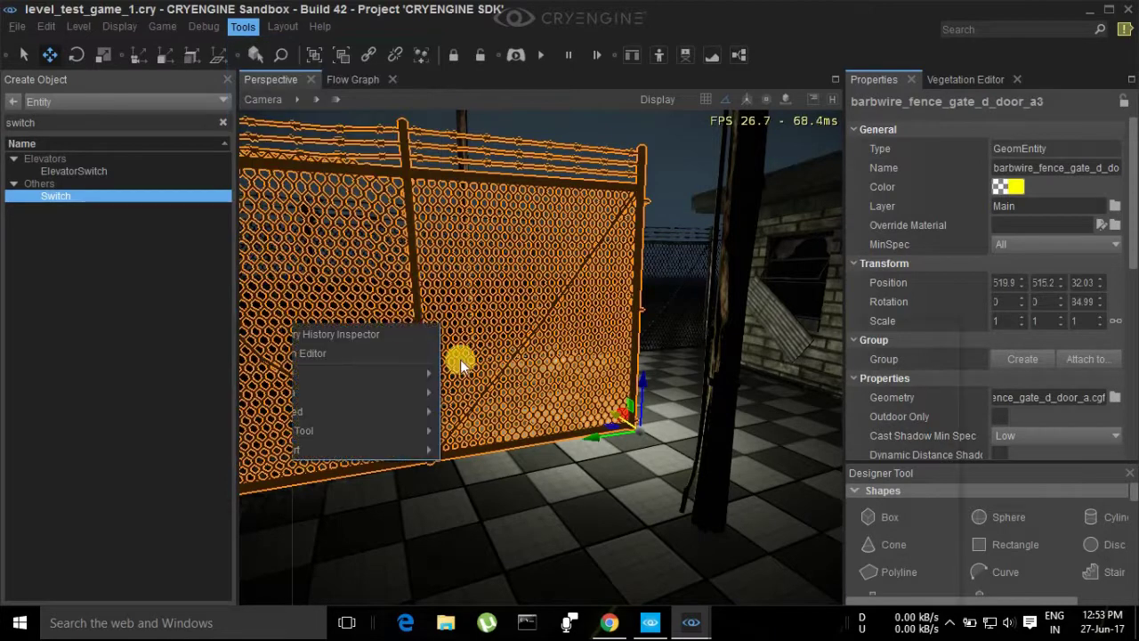
Create a new Track View sequence named tutorial_fence_1.
click(45, 60)
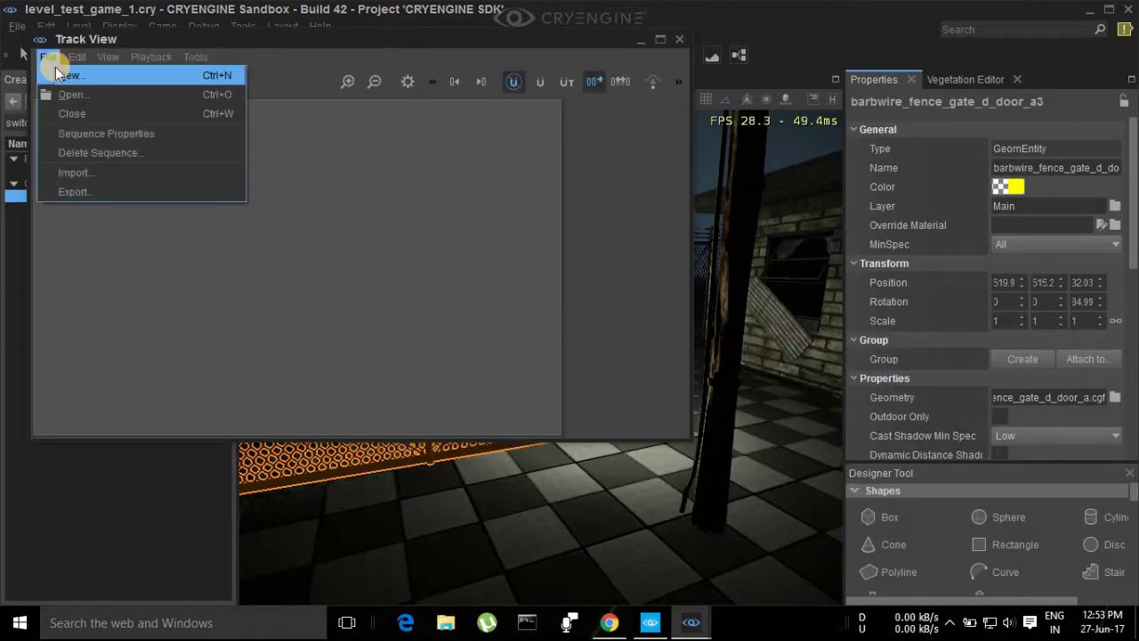
click(55, 70)
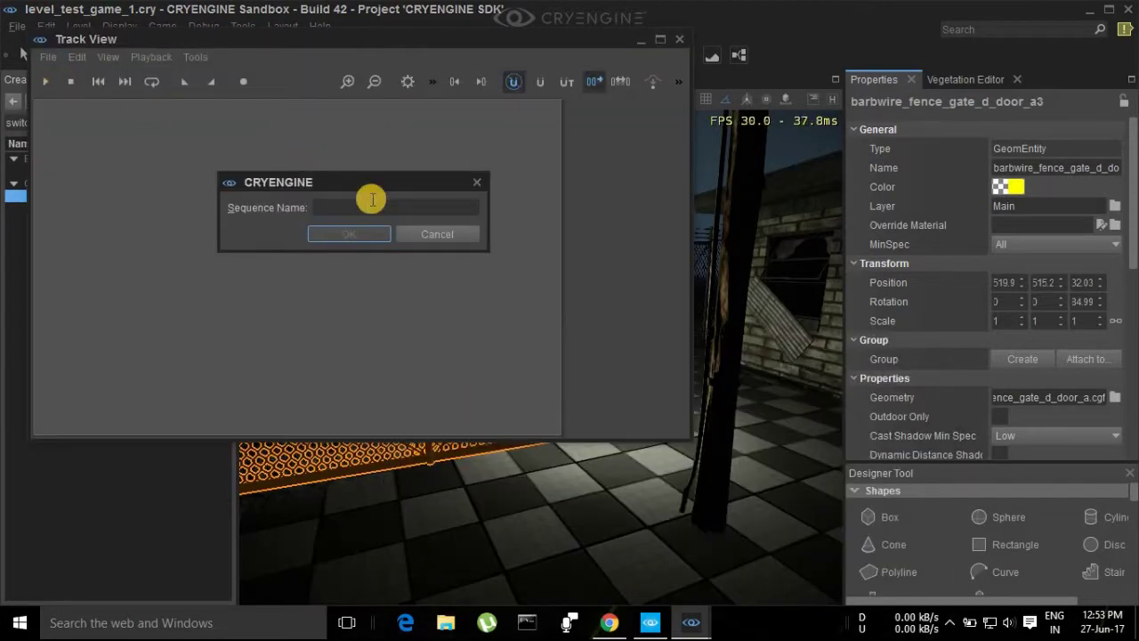
text(test)
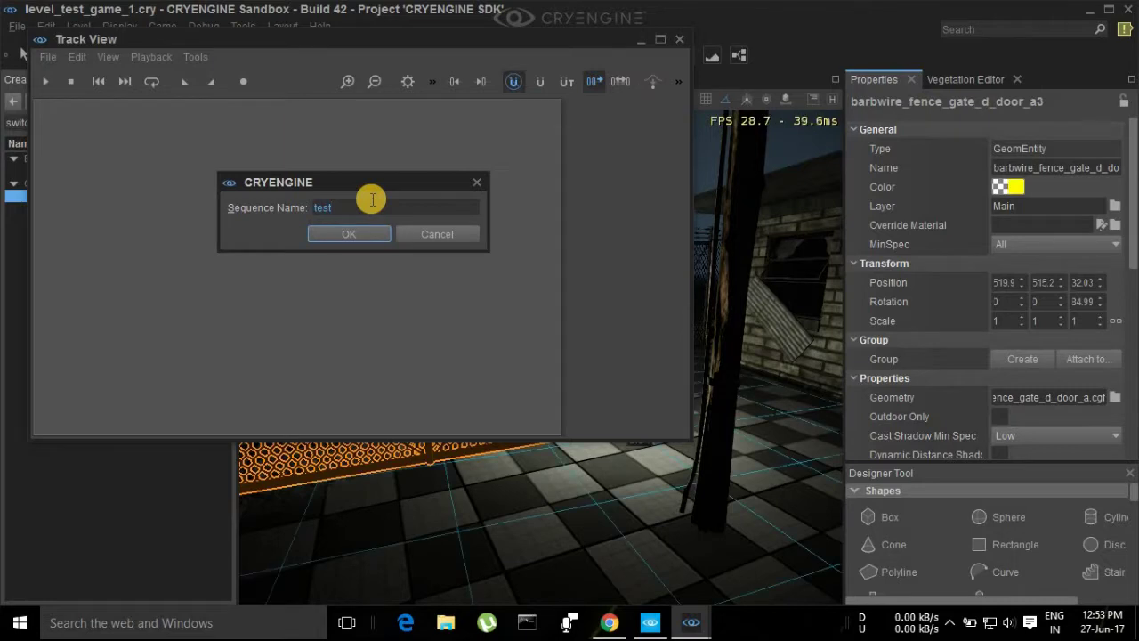
key(BackSpace)
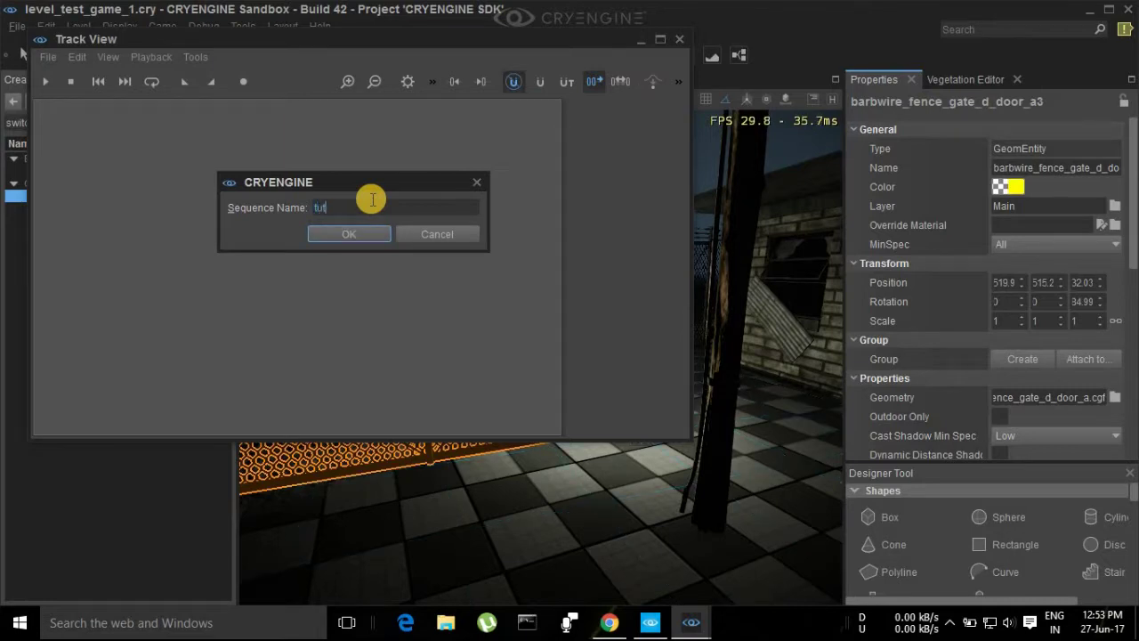
text(tutorial)
text(_)
text(fence)
text(_)
text(_1)
key(Return)
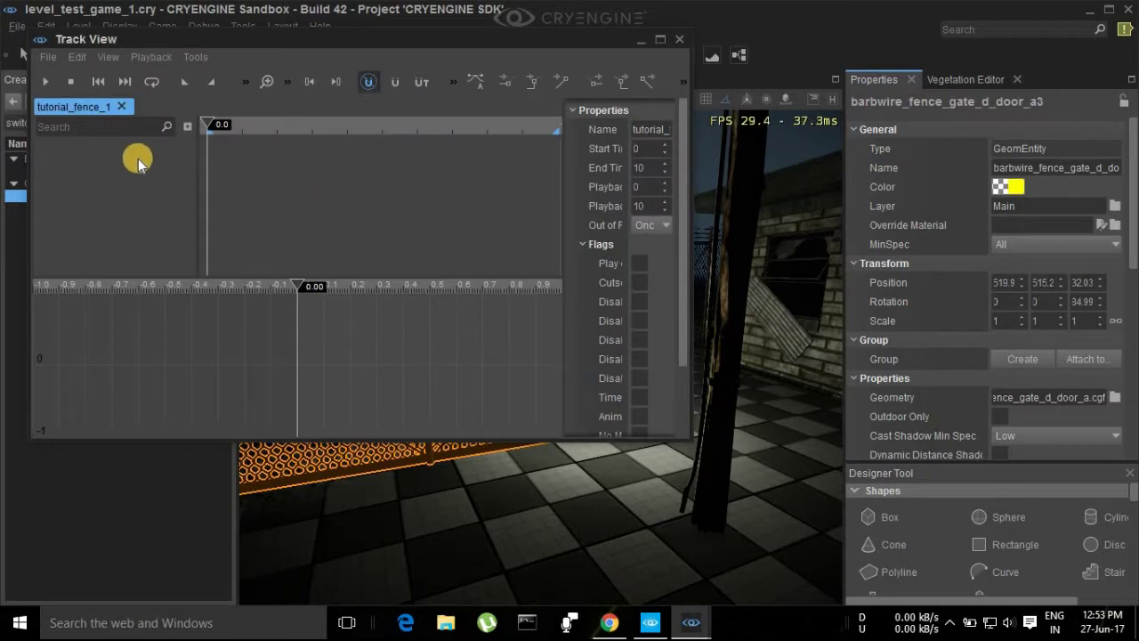
Add the selected gate door to the sequence and set position and rotation keys for it at time 0.
right_click(89, 155)
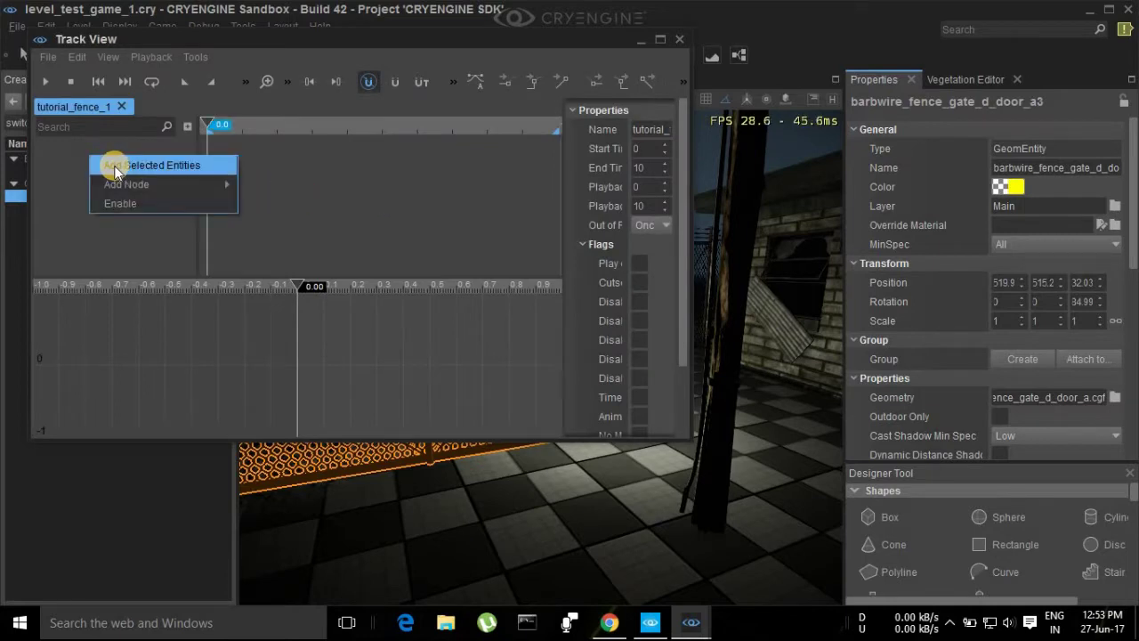
click(116, 169)
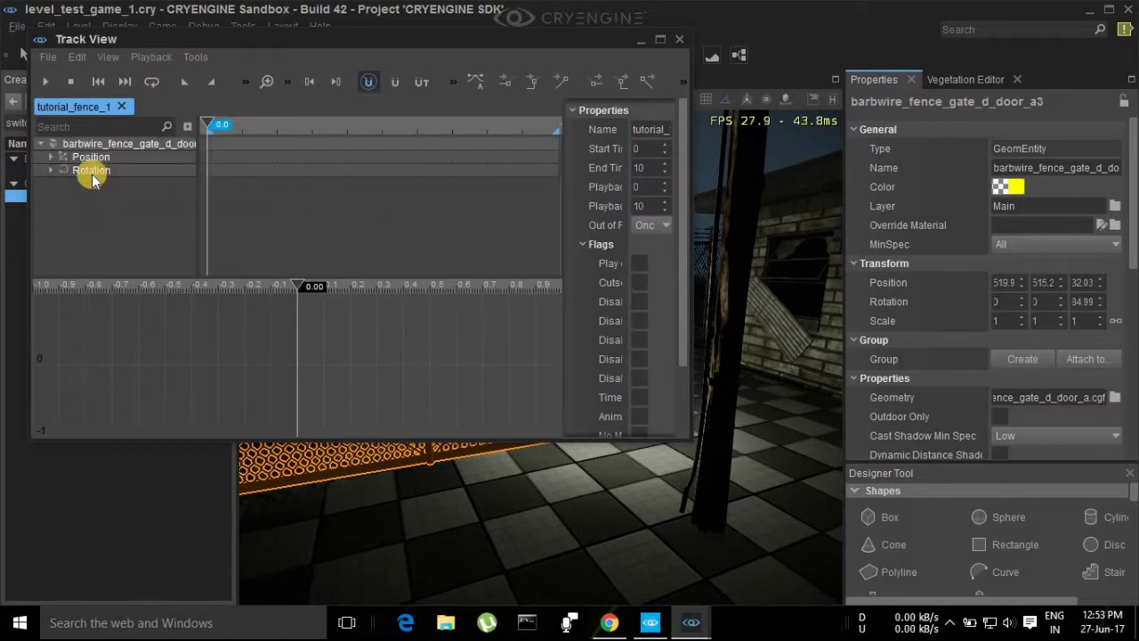
double_click(208, 157)
click(208, 176)
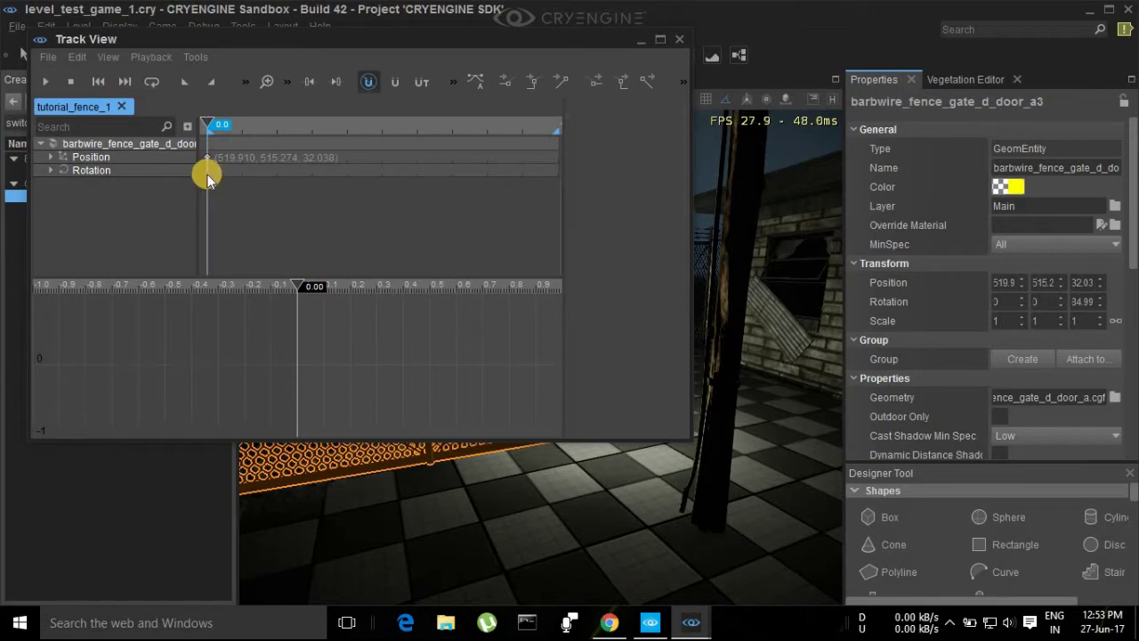
double_click(206, 172)
Set both the end time and the playback end of the tutorial_fence_1 sequence to 3 seconds.
click(84, 110)
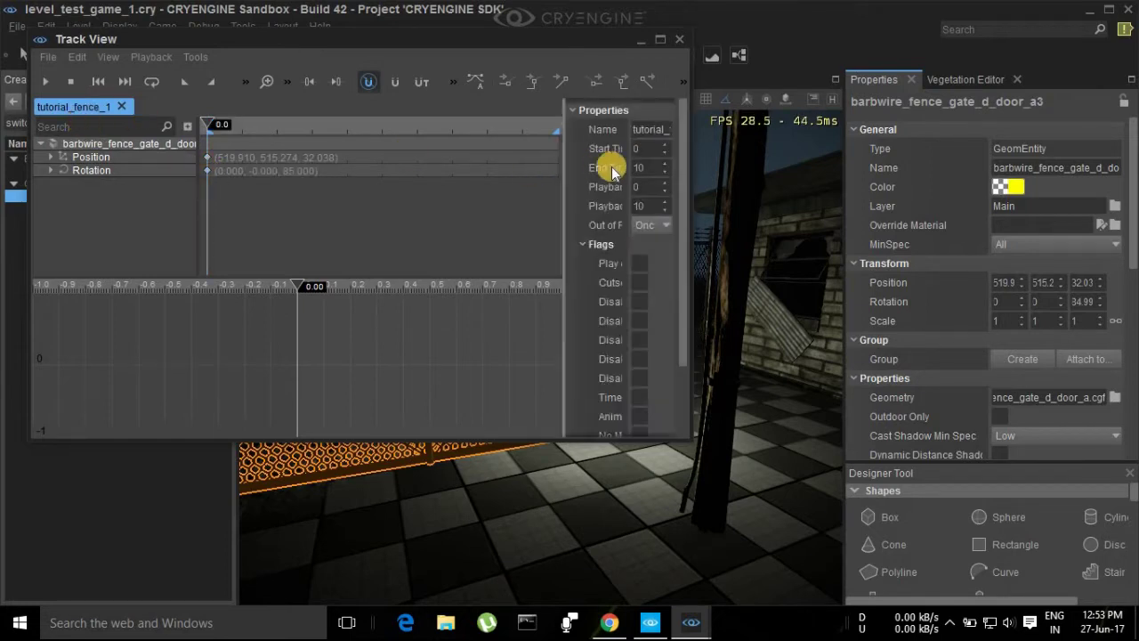
double_click(640, 167)
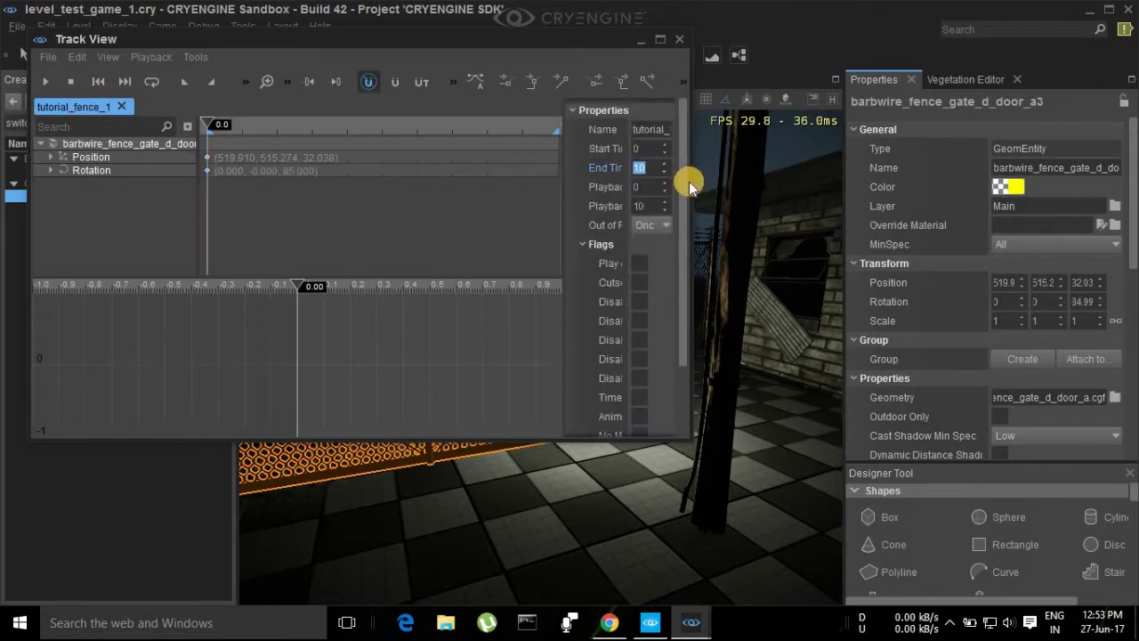
text(3)
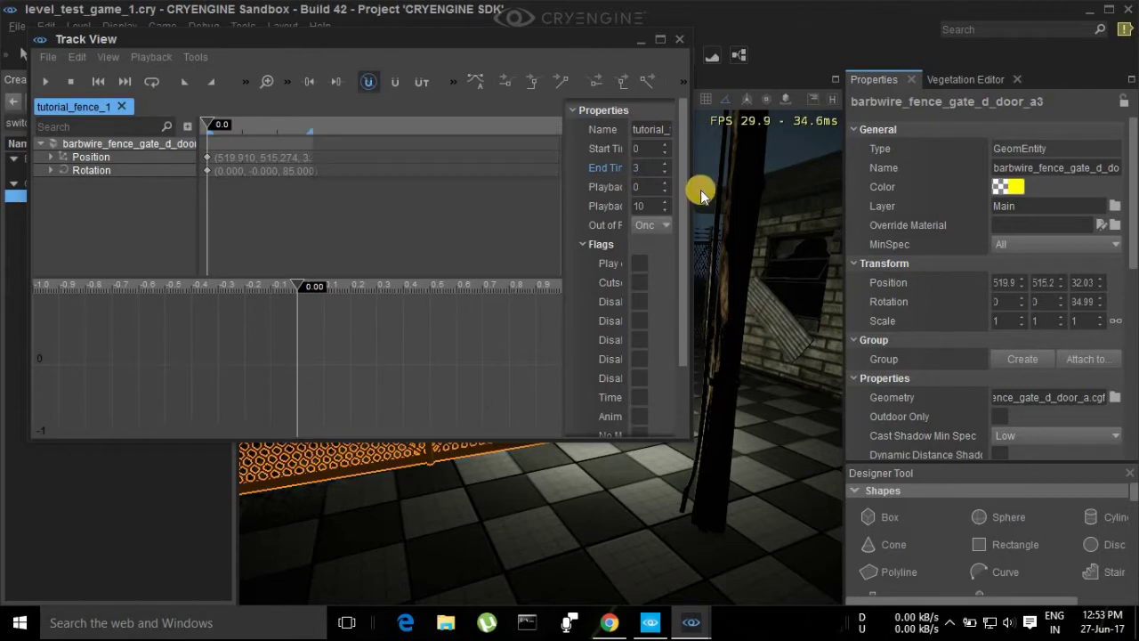
double_click(653, 200)
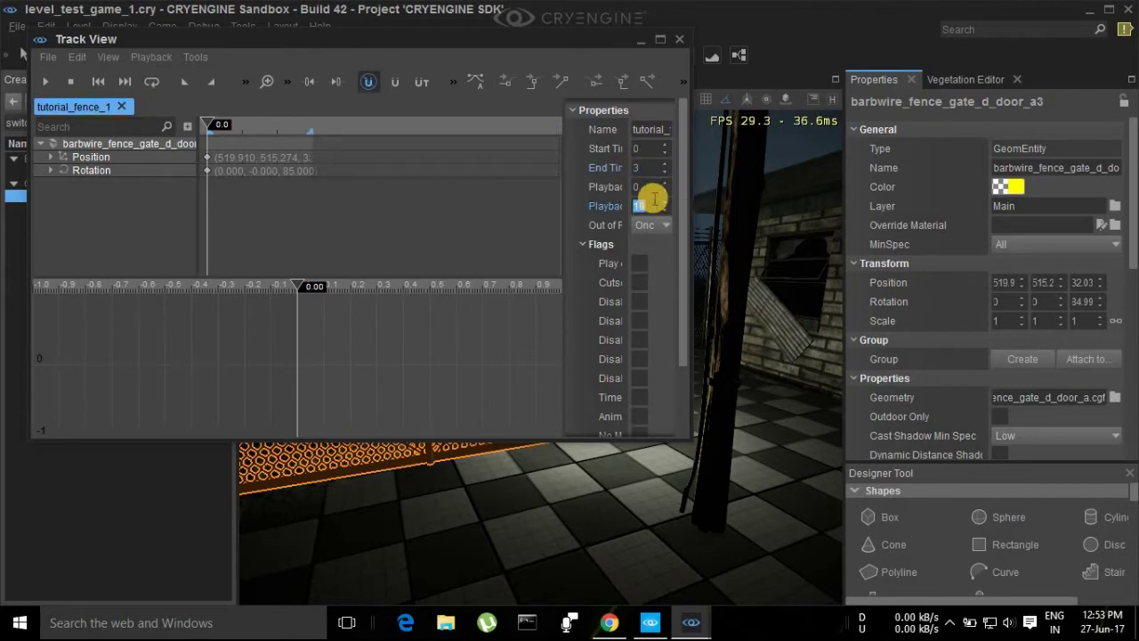
text(3)
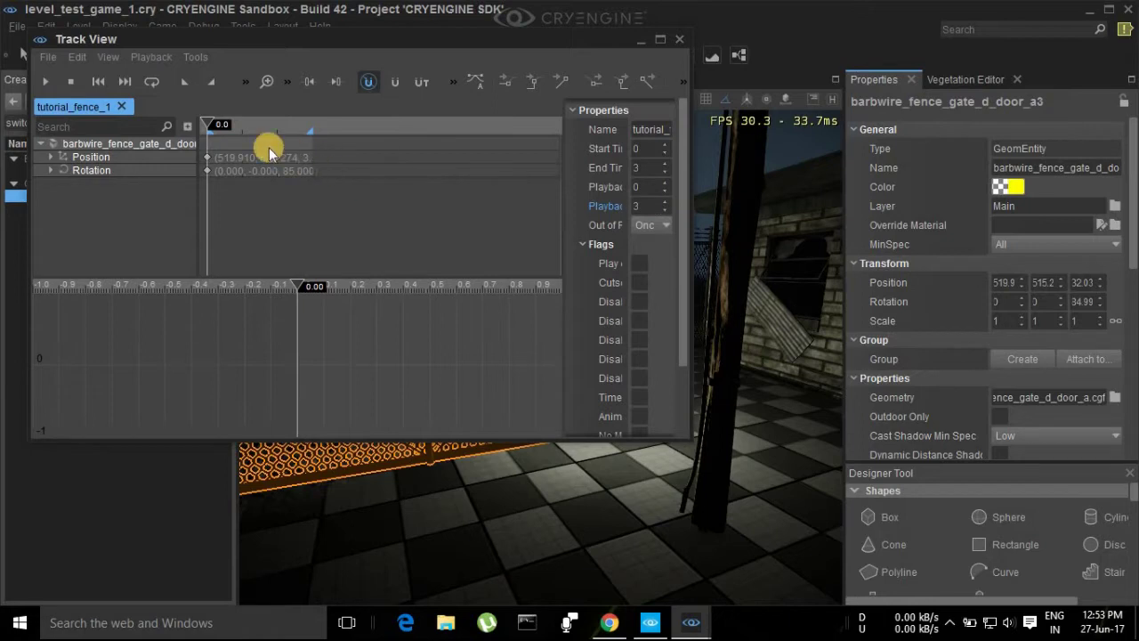
Record a rotation key at 3.0 seconds by turning the gate door to about 110 degrees around its vertical axis.
click(164, 60)
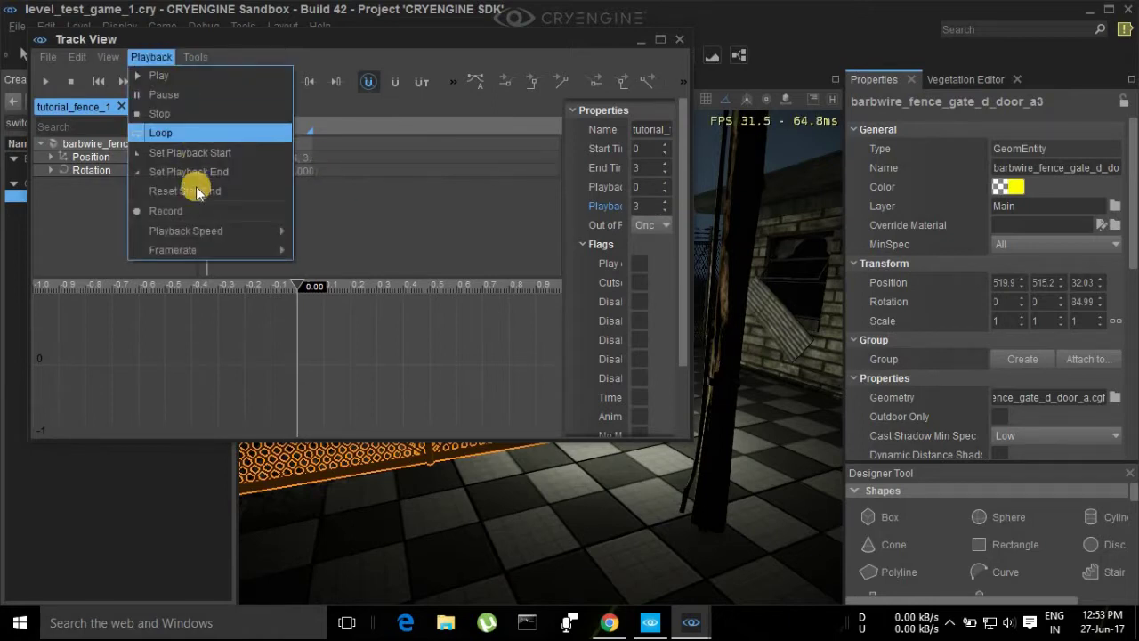
click(192, 209)
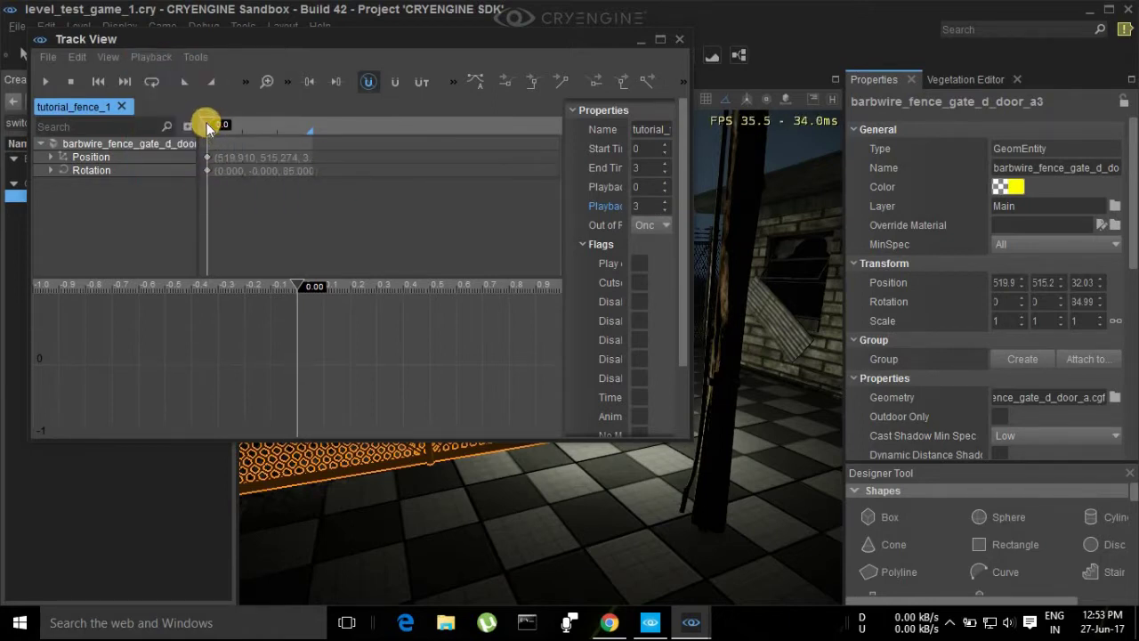
drag(206, 123, 322, 122)
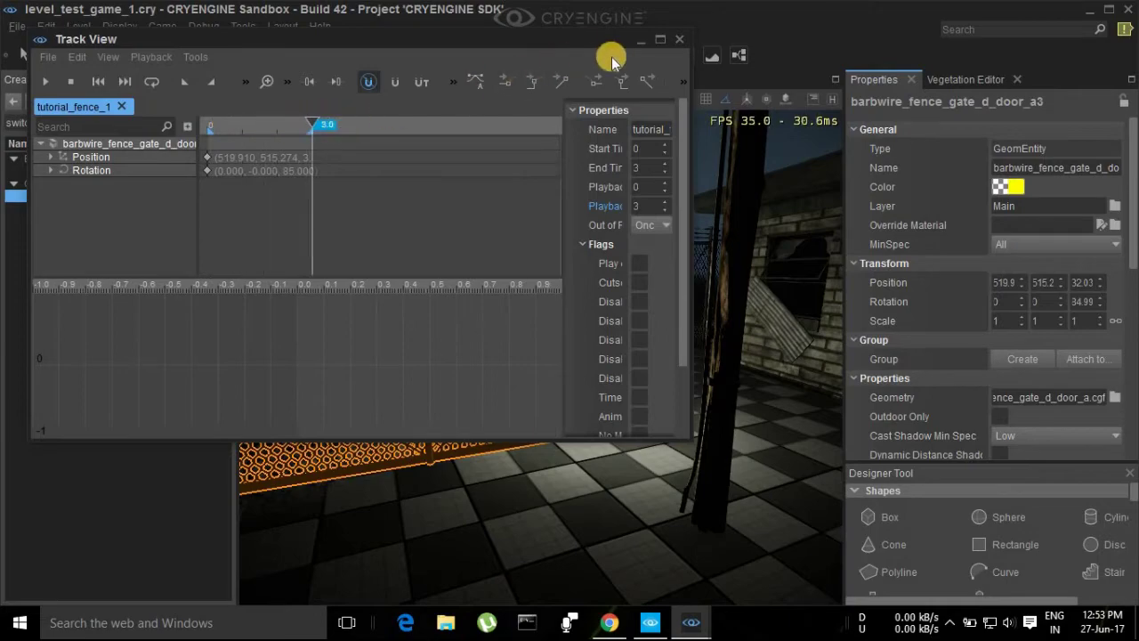
click(679, 39)
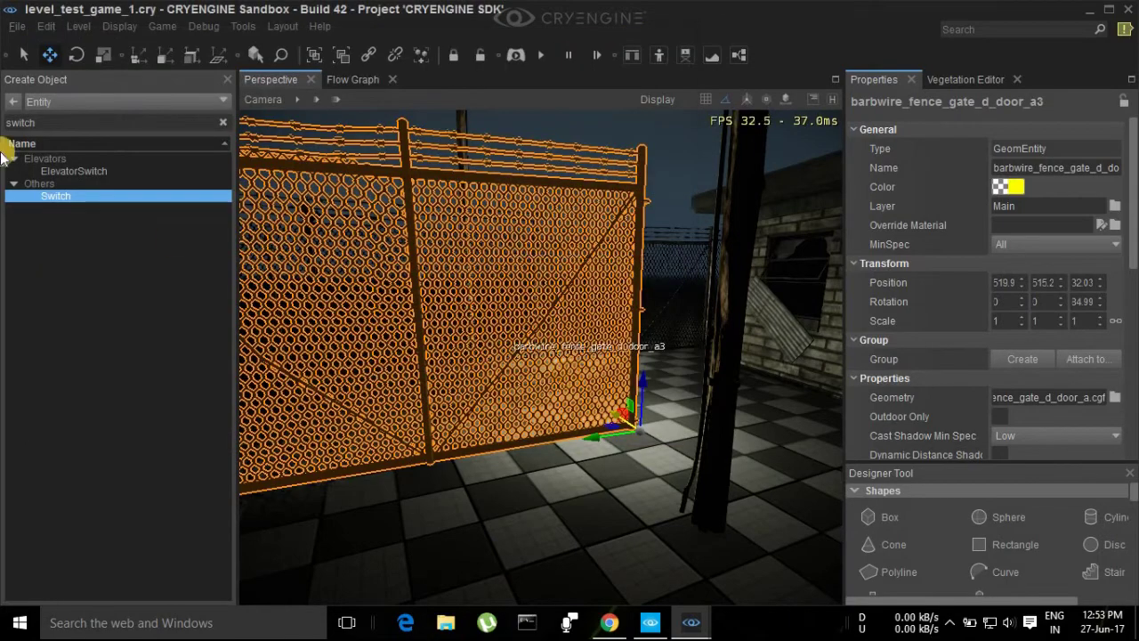
click(84, 62)
key(s)
right_drag(494, 372, 505, 371)
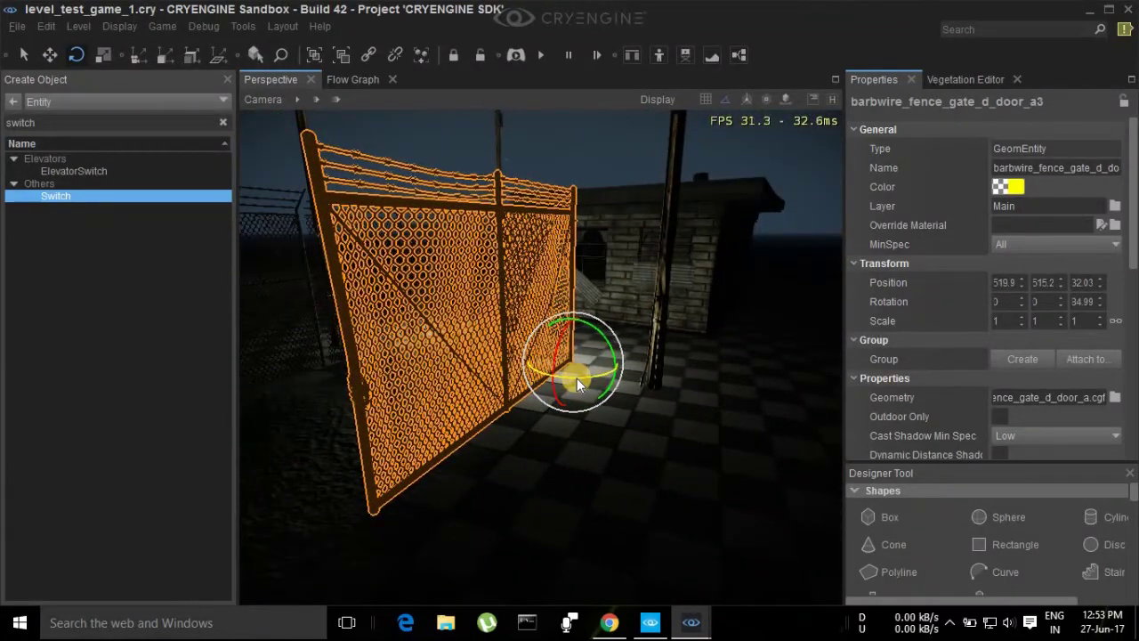
drag(576, 378, 590, 423)
alt+middle_drag(589, 423, 650, 579)
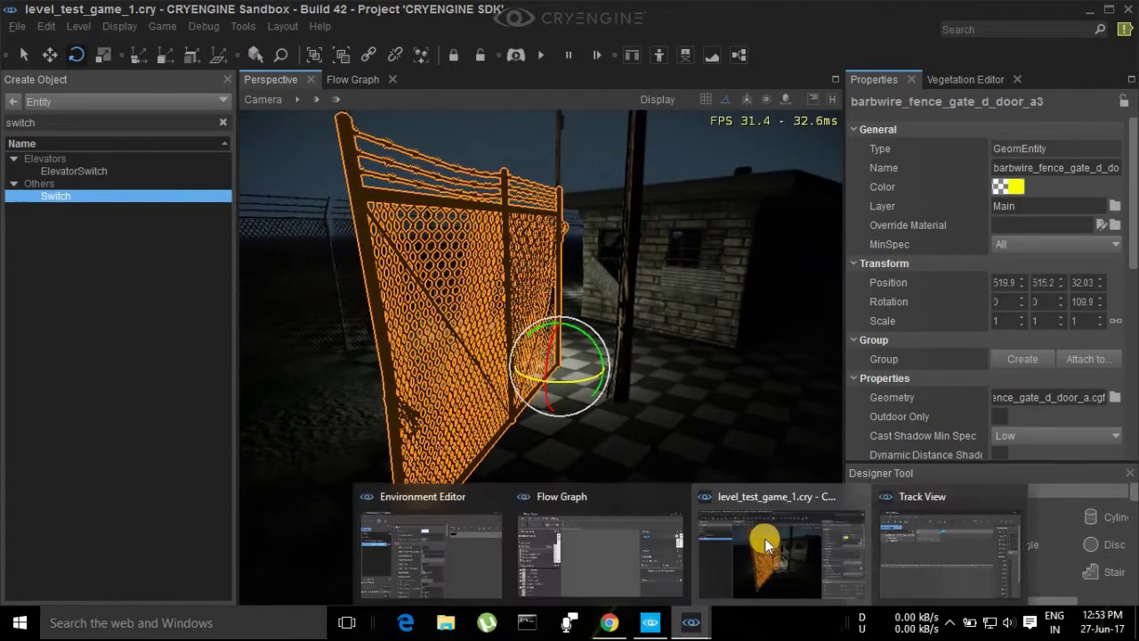
Return to Track View and stop recording the gate animation.
click(916, 539)
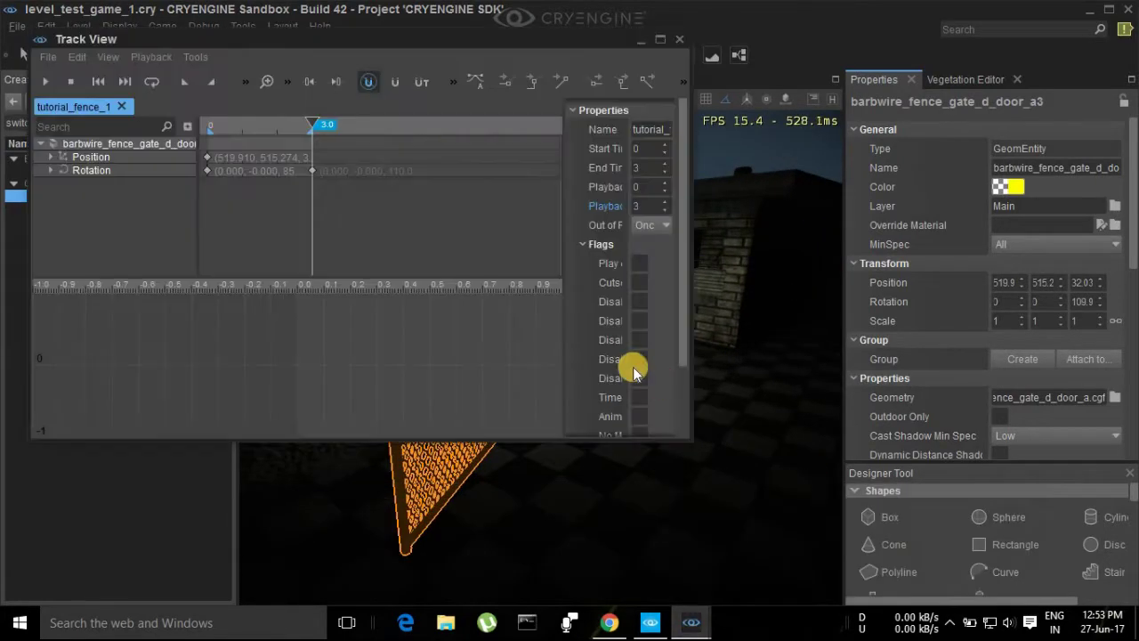
click(164, 60)
click(185, 215)
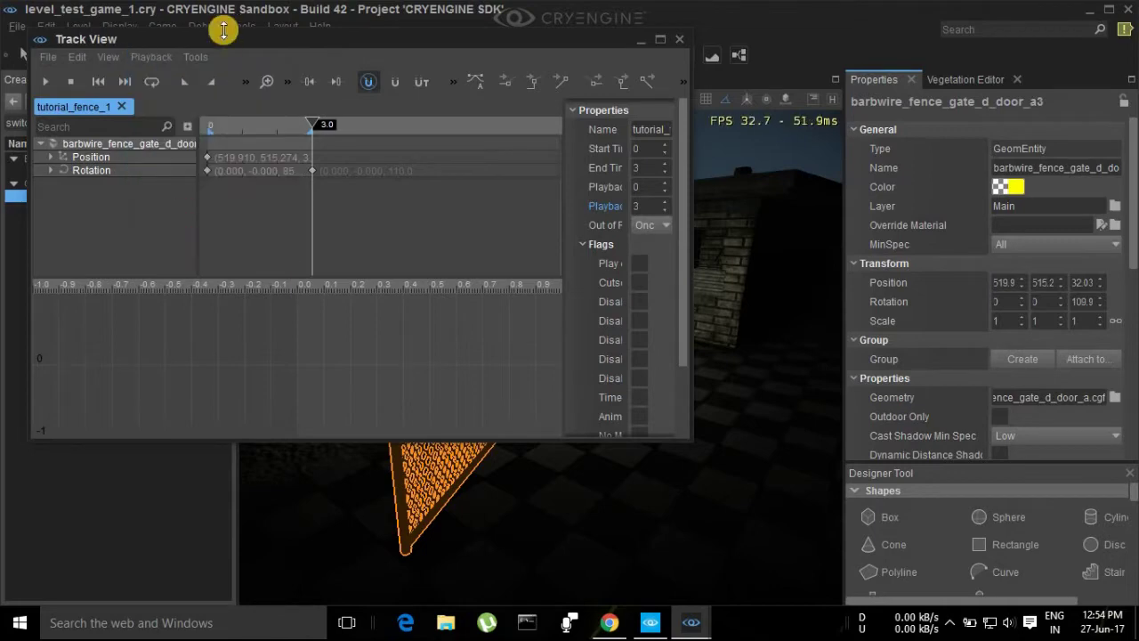
Move Track View clear of the gate and play the sequence from time 0 to preview the door's swing.
drag(224, 31, 869, 308)
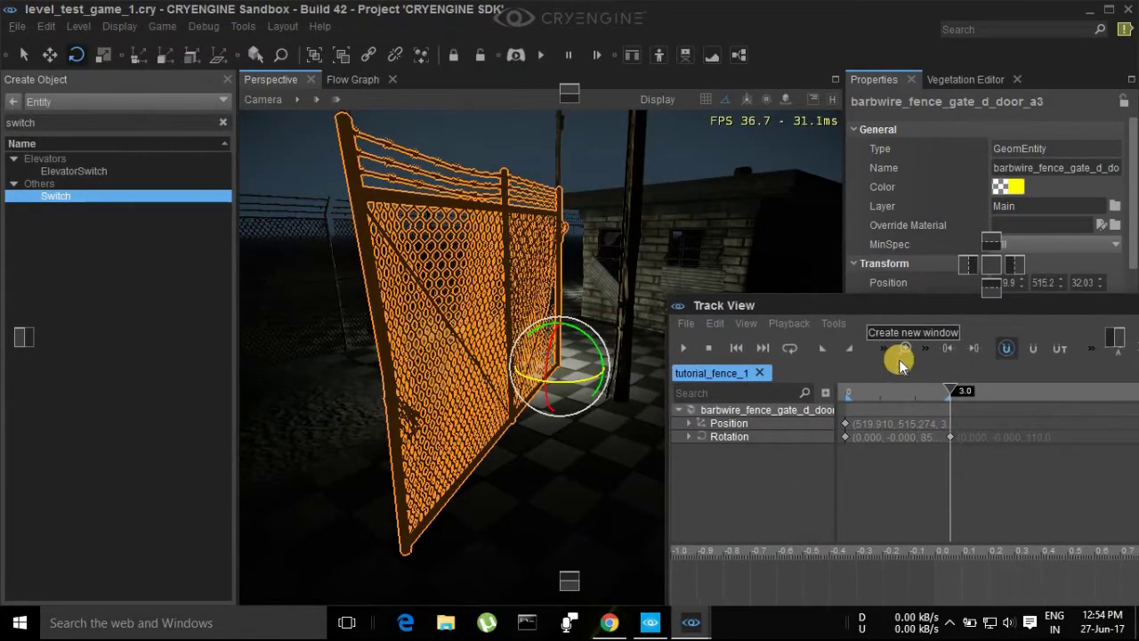
click(851, 395)
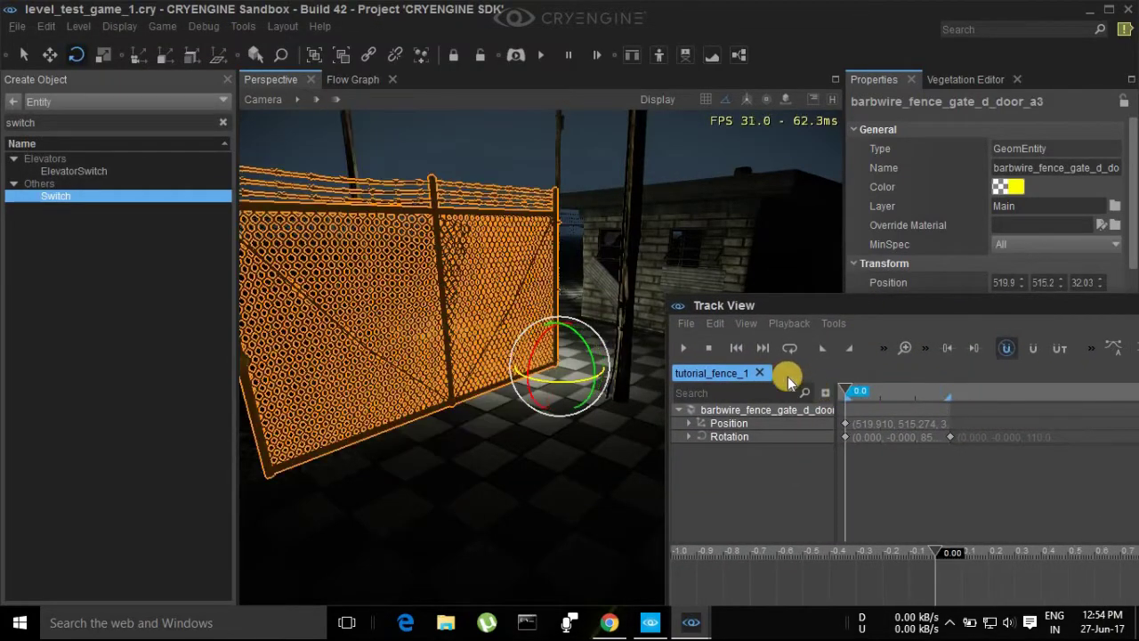
click(679, 347)
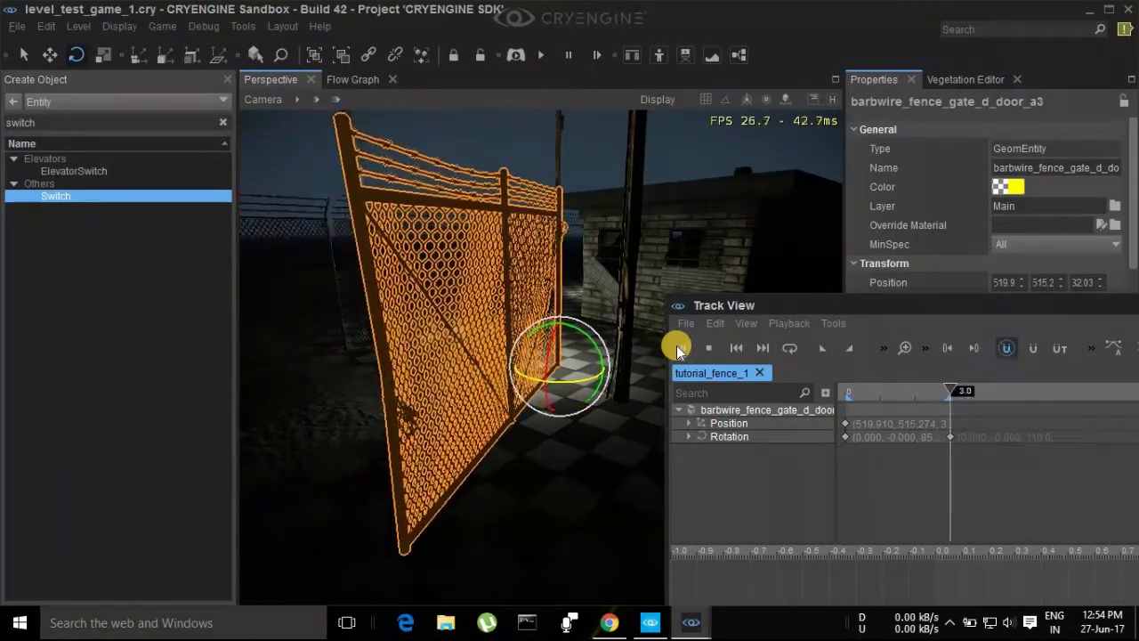
Create a flow graph for the gate switch on the pole in a new group named tutorial_switch_fence.
click(605, 454)
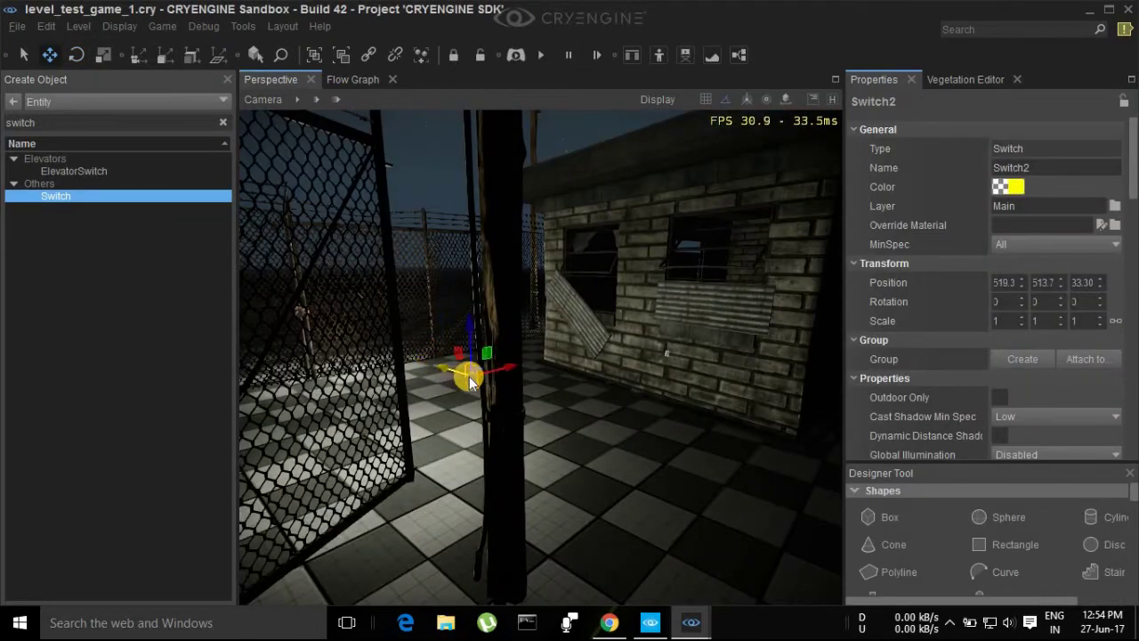
right_click(470, 379)
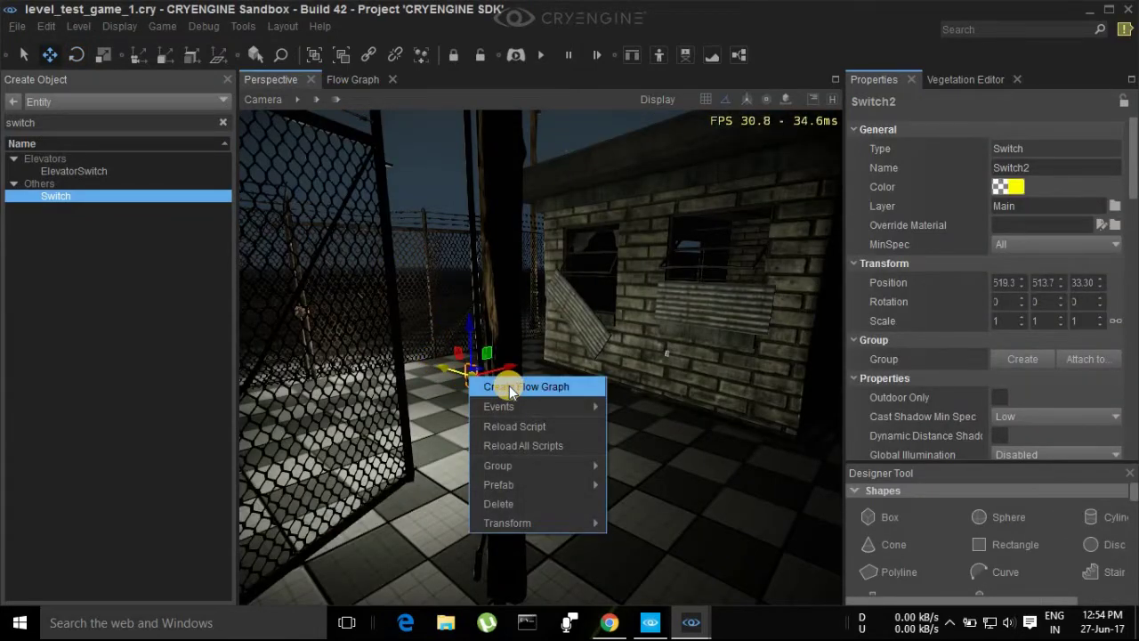
click(510, 388)
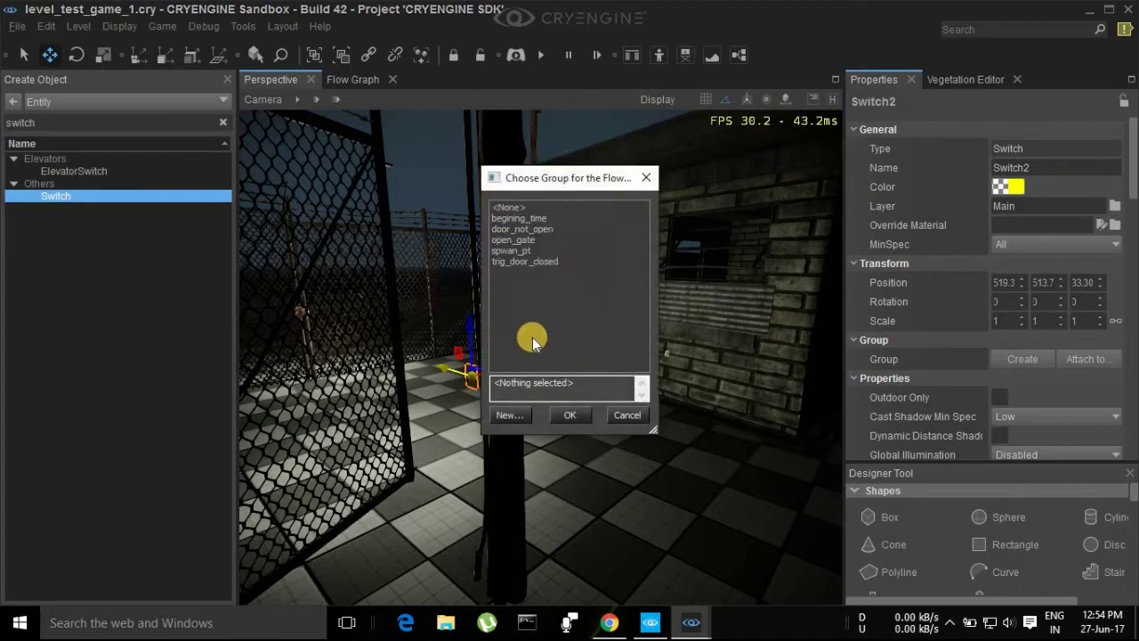
click(505, 414)
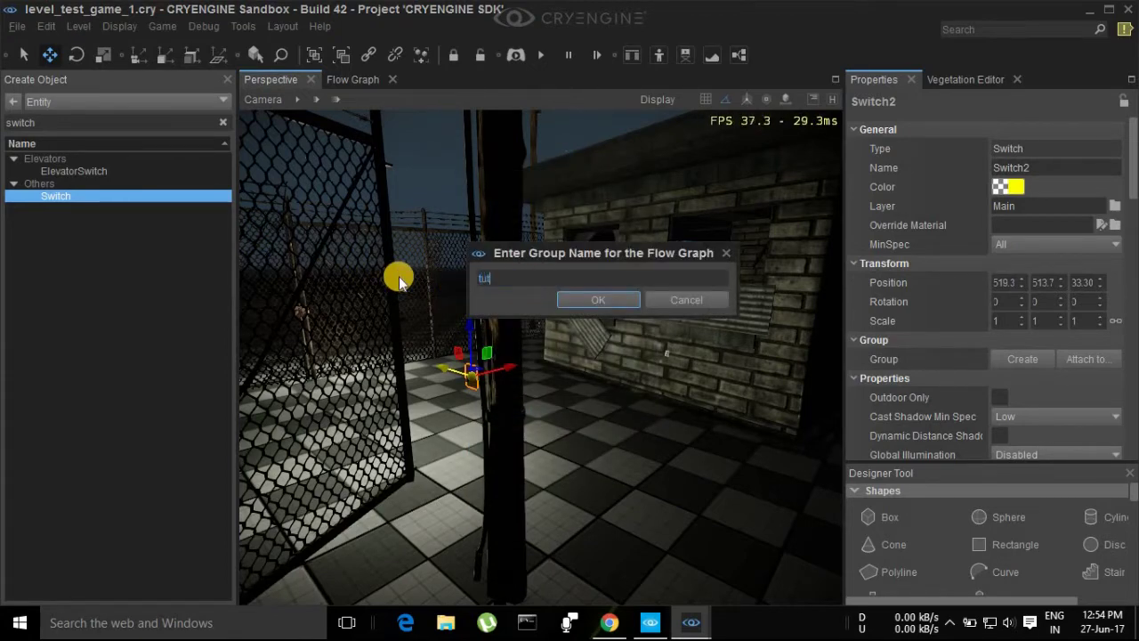
text(tutorial_)
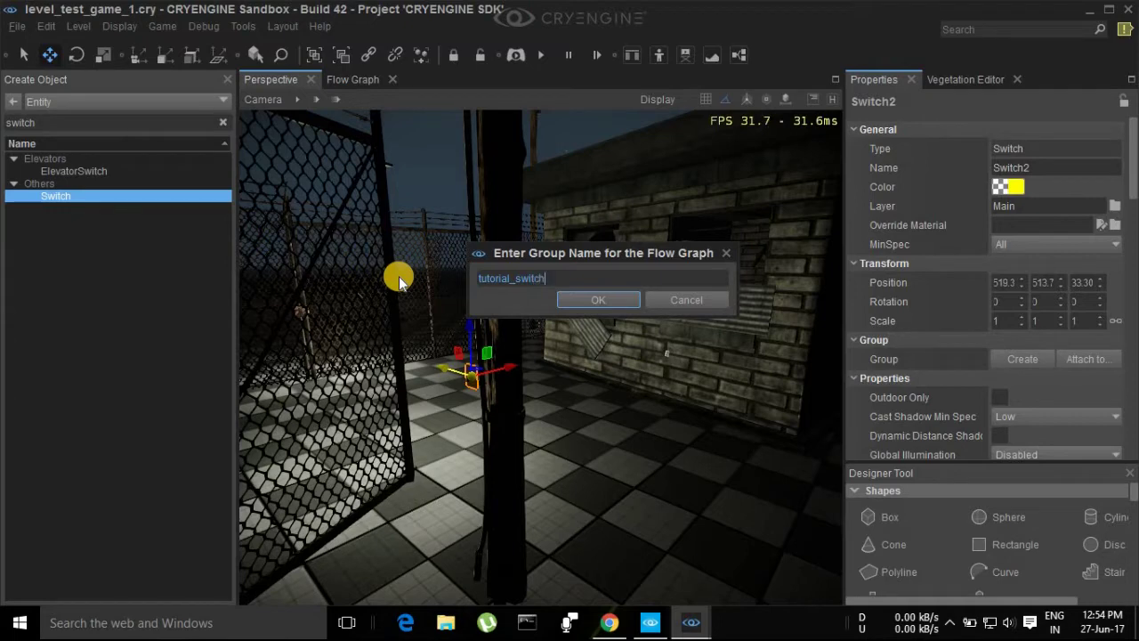
text(switch_fence)
key(Return)
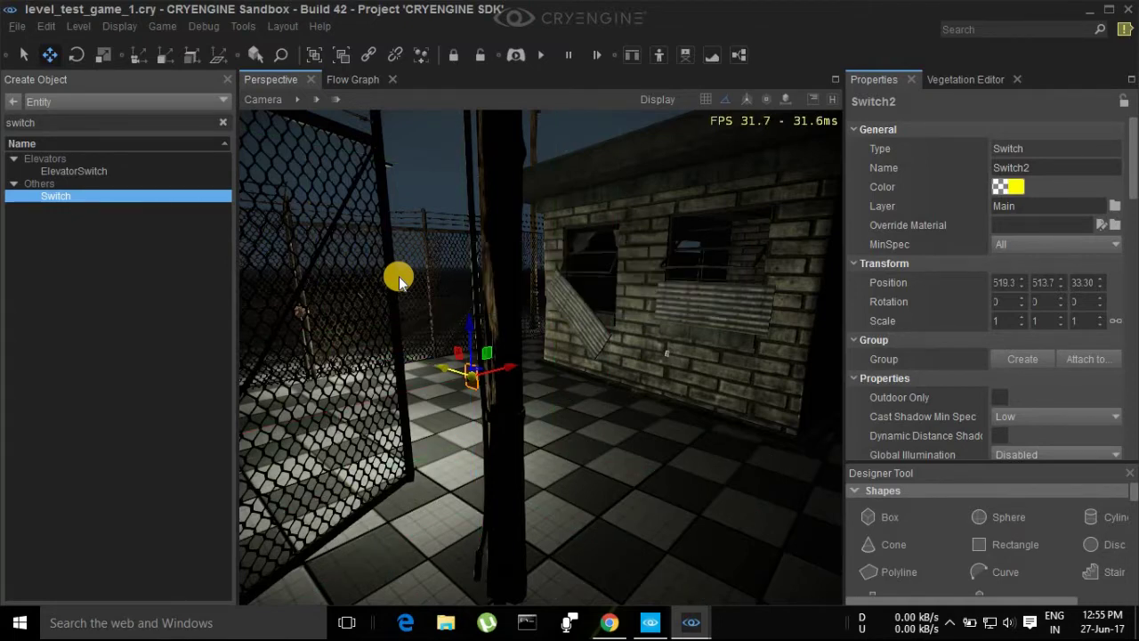
Go to the Flow Graph editor, widen the canvas and add the graph's switch entity as a node.
click(353, 81)
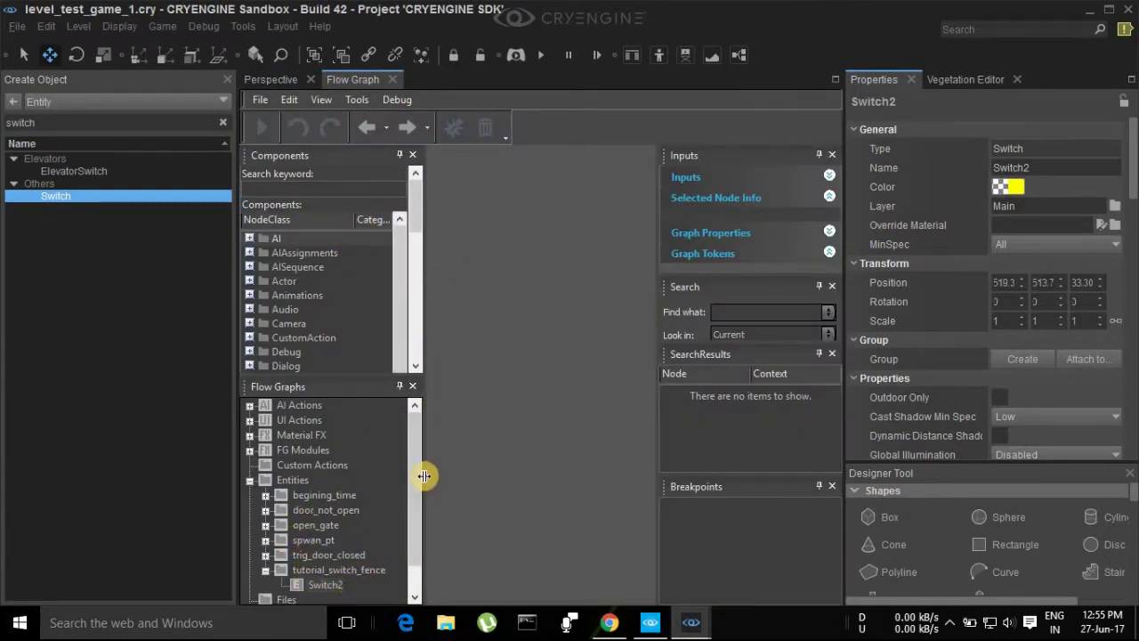
drag(424, 477, 318, 448)
right_click(361, 235)
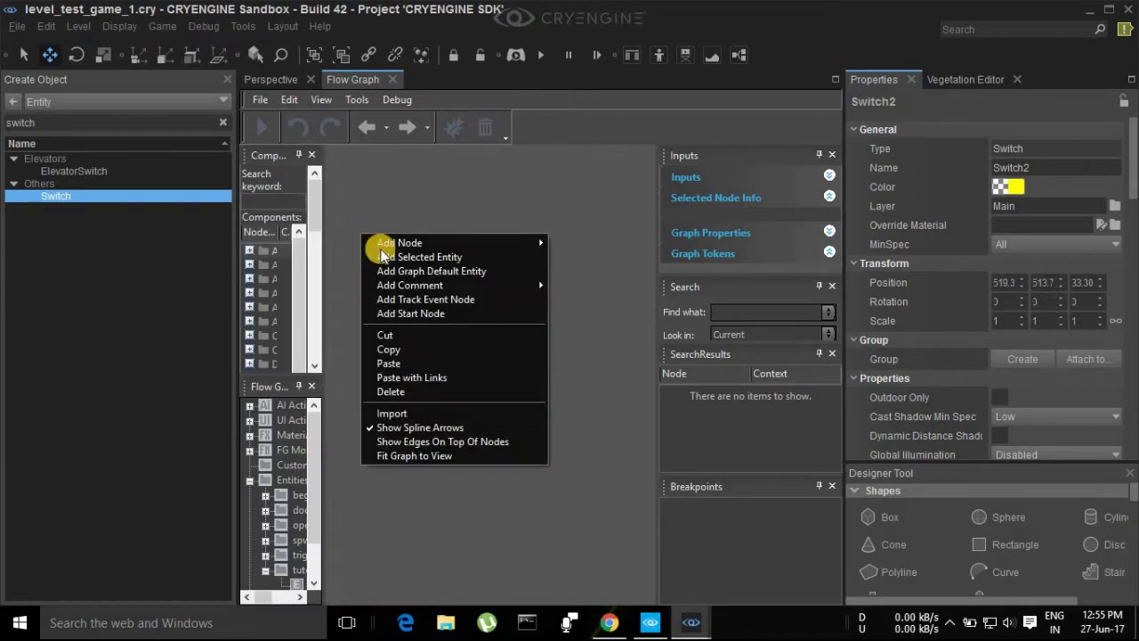
click(384, 257)
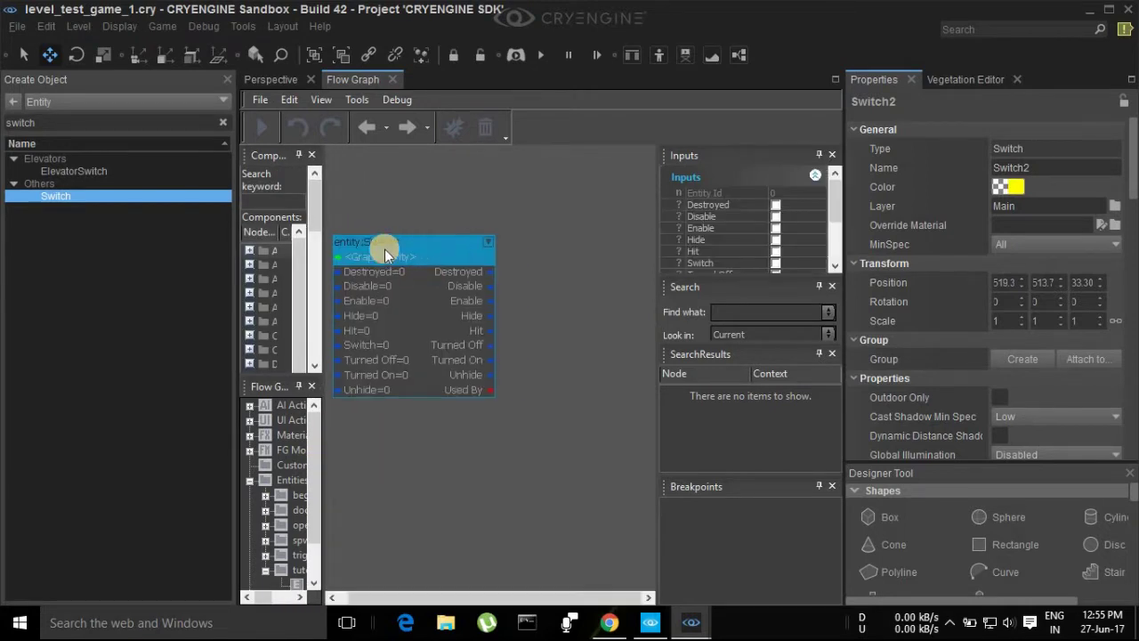
drag(385, 249, 336, 258)
Add an Animations:PlaySequence node to the switch's flow graph.
right_click(466, 246)
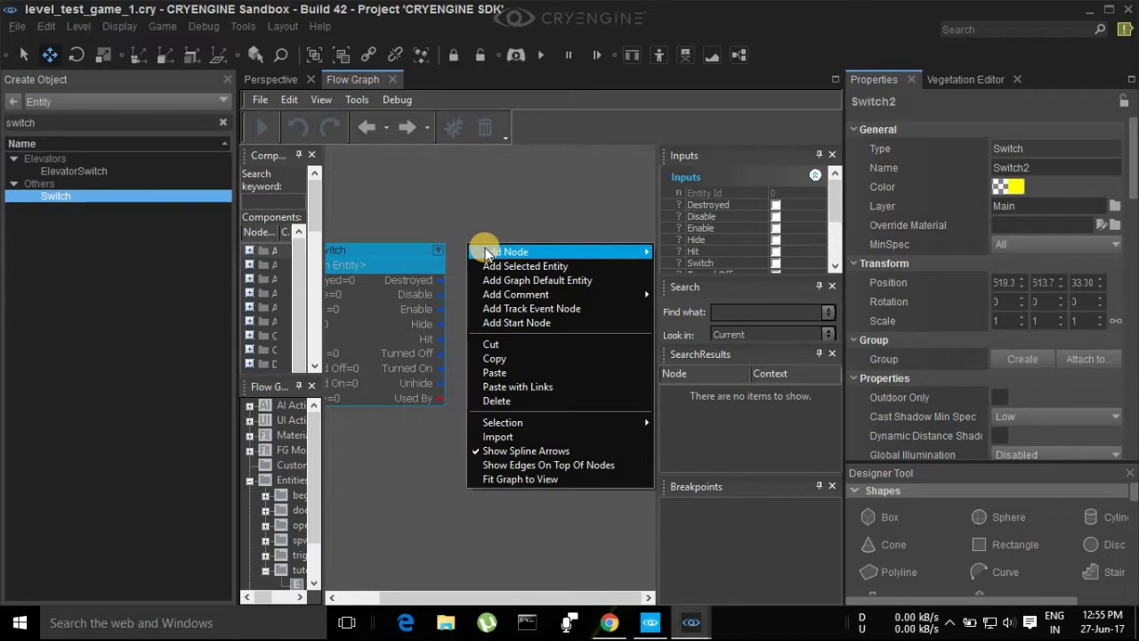
mouse_move(534, 252)
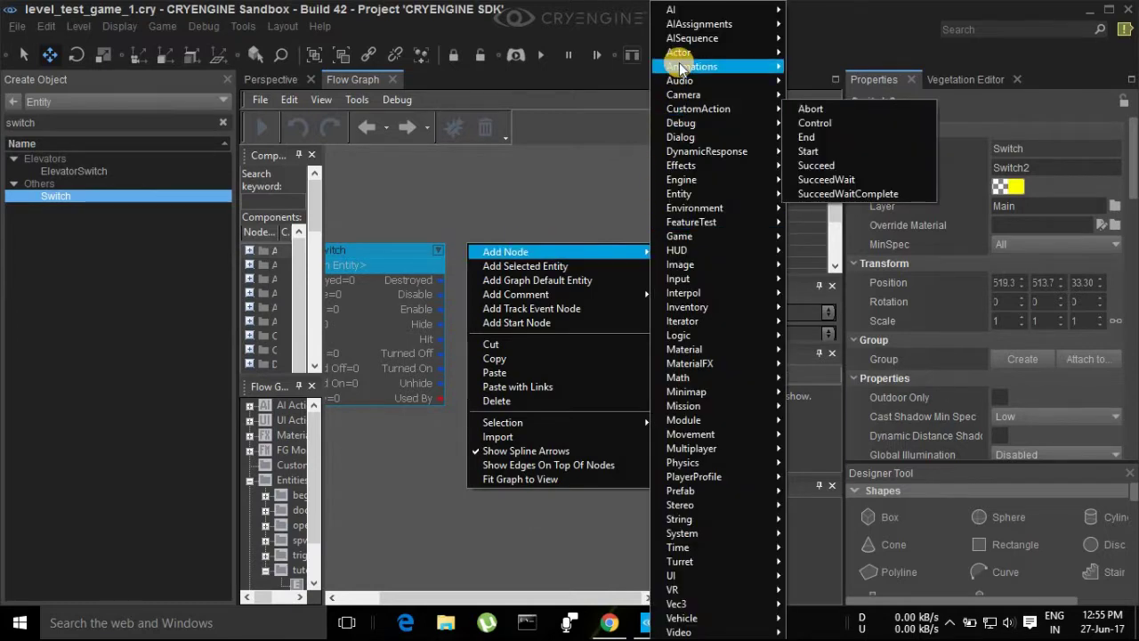
mouse_move(680, 67)
mouse_move(703, 39)
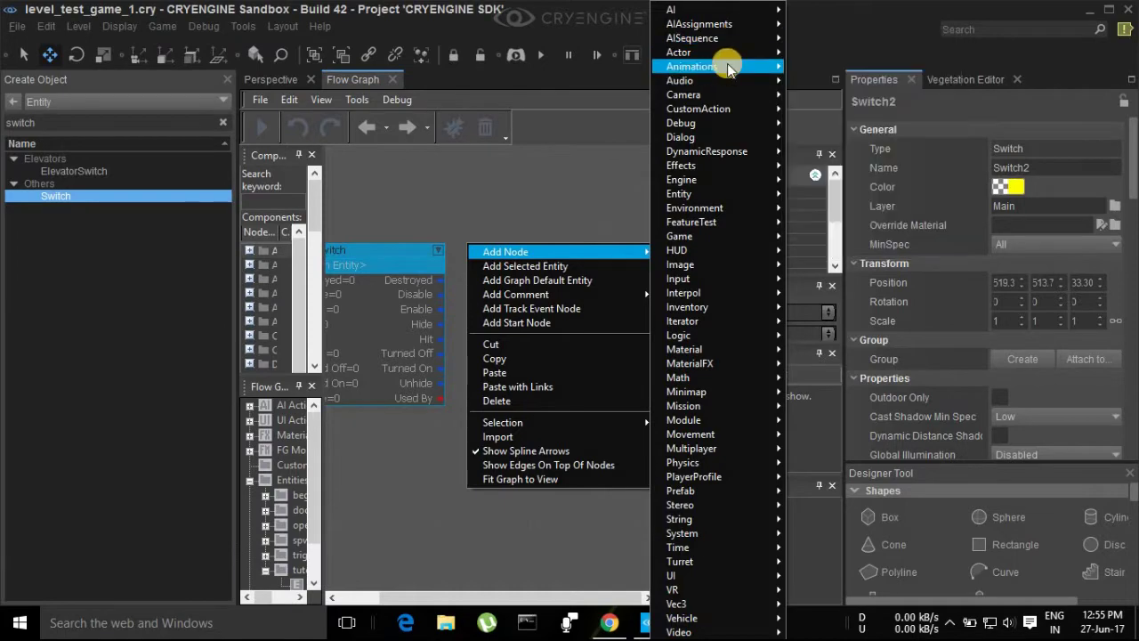
mouse_move(727, 63)
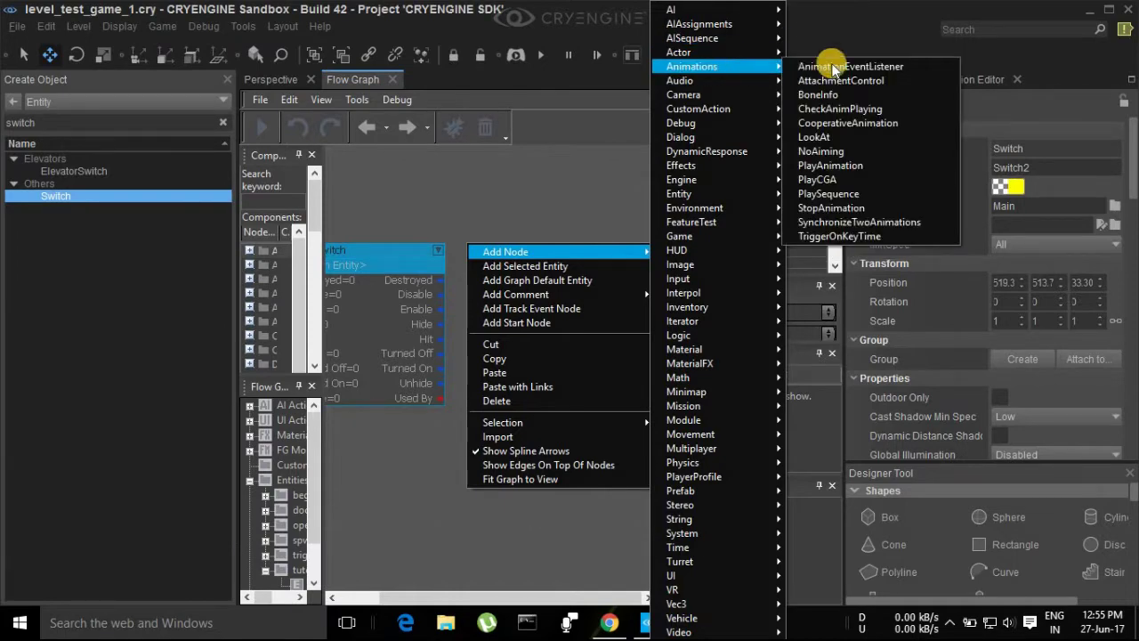
click(828, 193)
Link the switch's Turned On output to PlaySequence's Start Trigger, and PlaySequence's Done output to the switch's Disable input.
right_drag(536, 208, 397, 201)
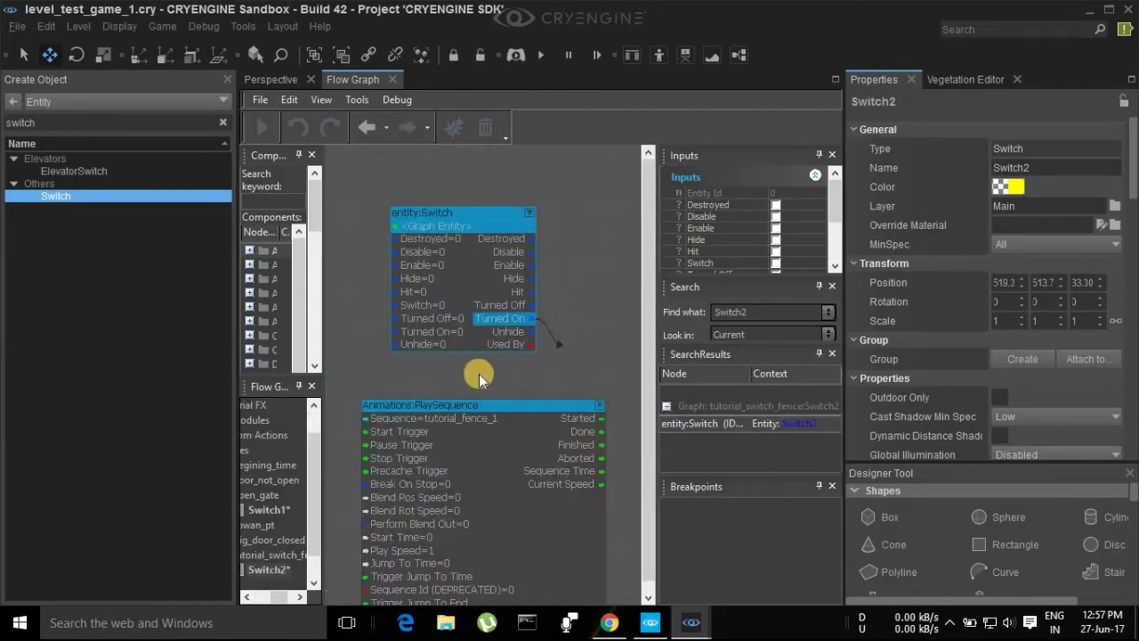
drag(351, 437, 360, 436)
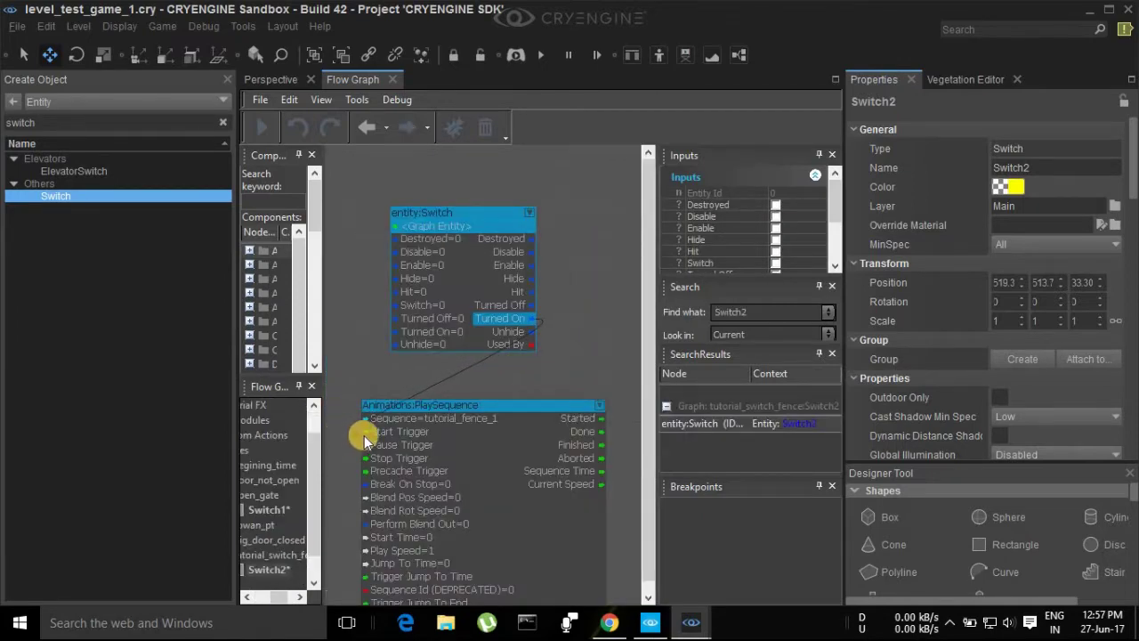
click(603, 434)
drag(511, 381, 395, 256)
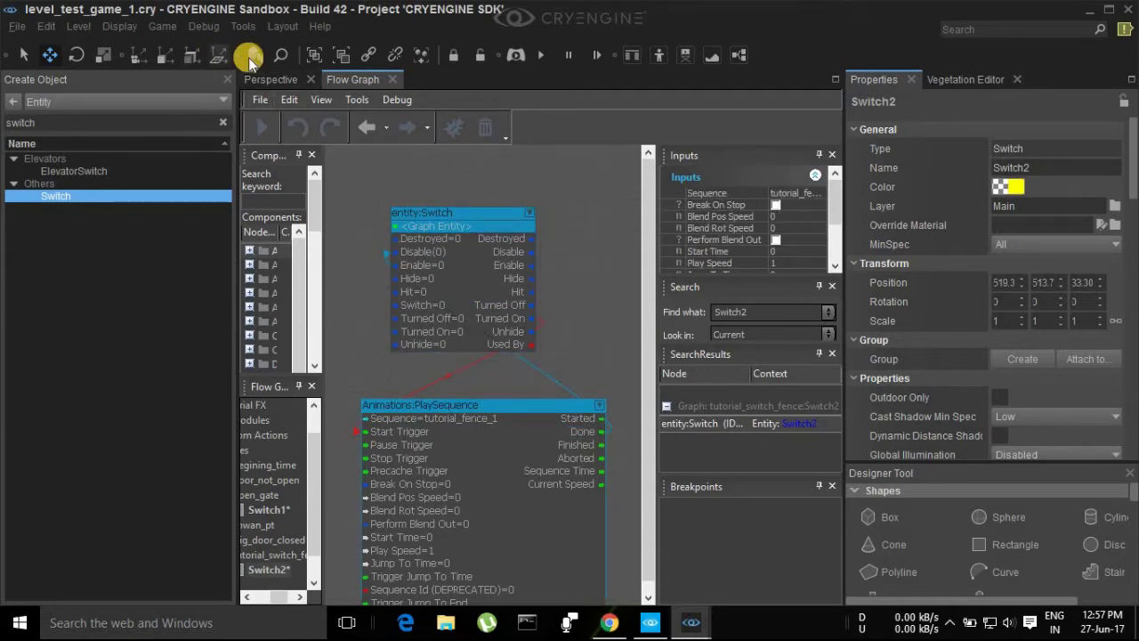
Play-test the level from the perspective view, walking up to the switch to open the fence, and return to editing.
click(262, 78)
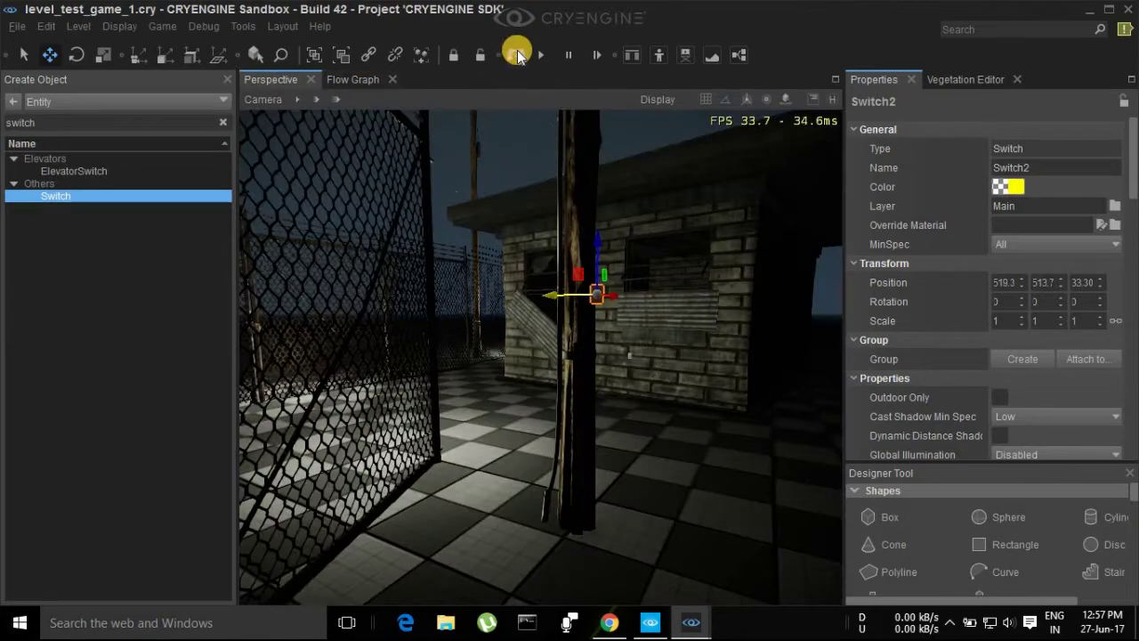
click(519, 55)
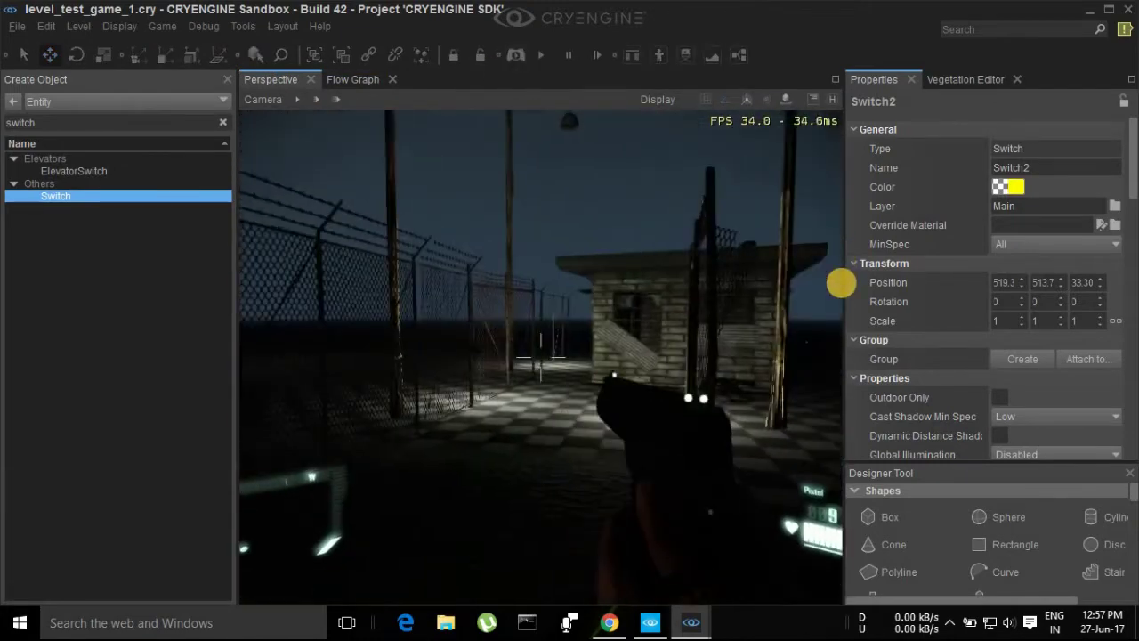
key(w)
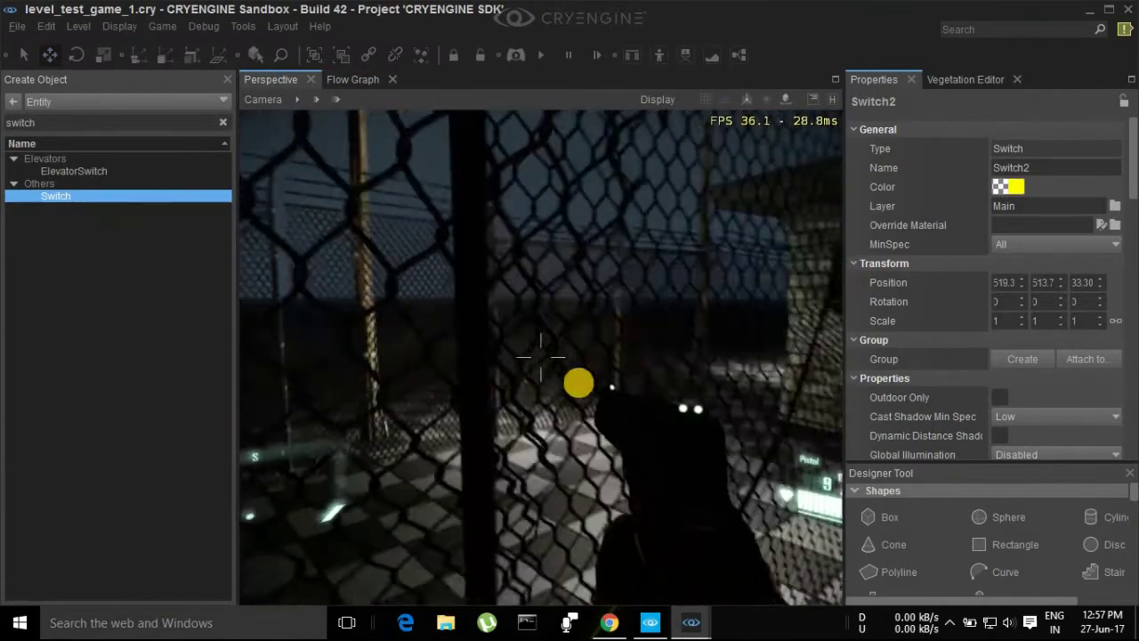
key(w)
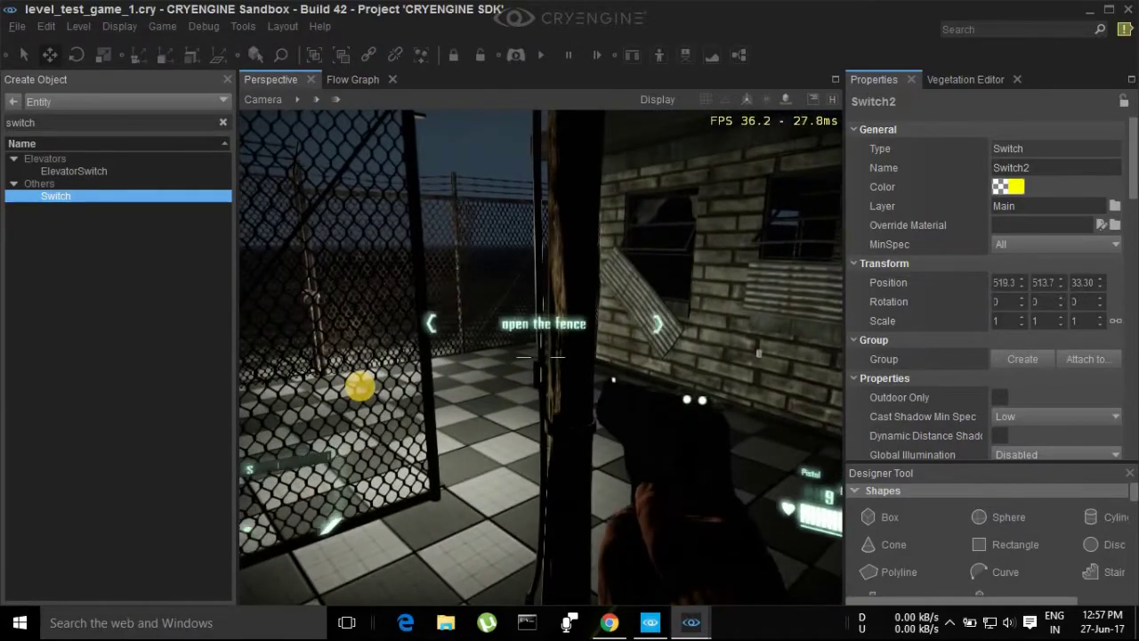
key(s)
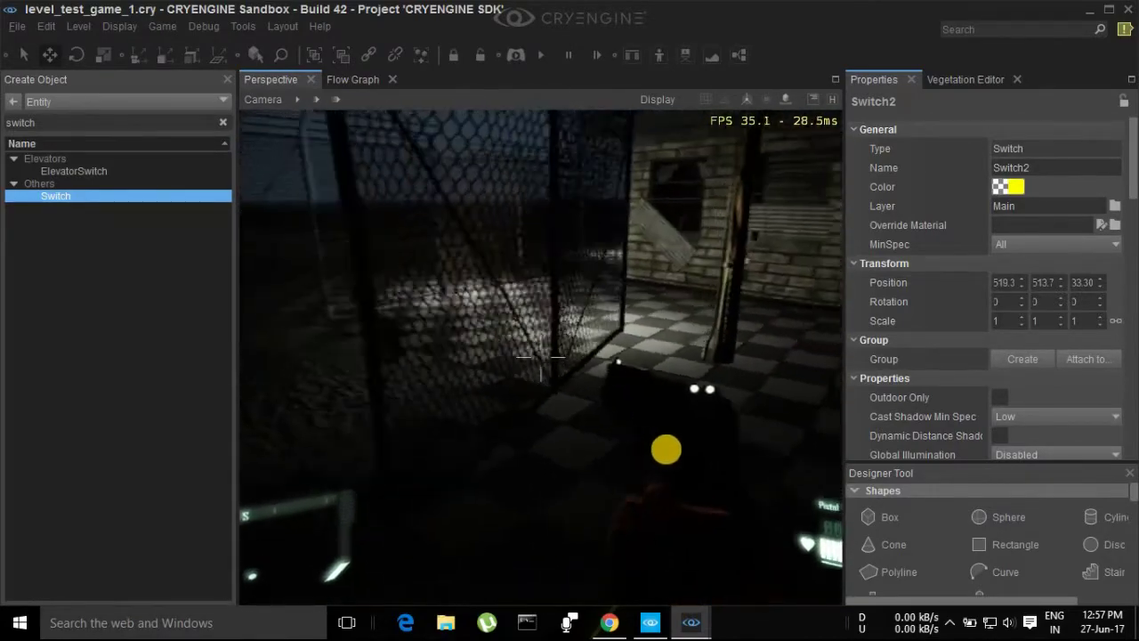
key(w)
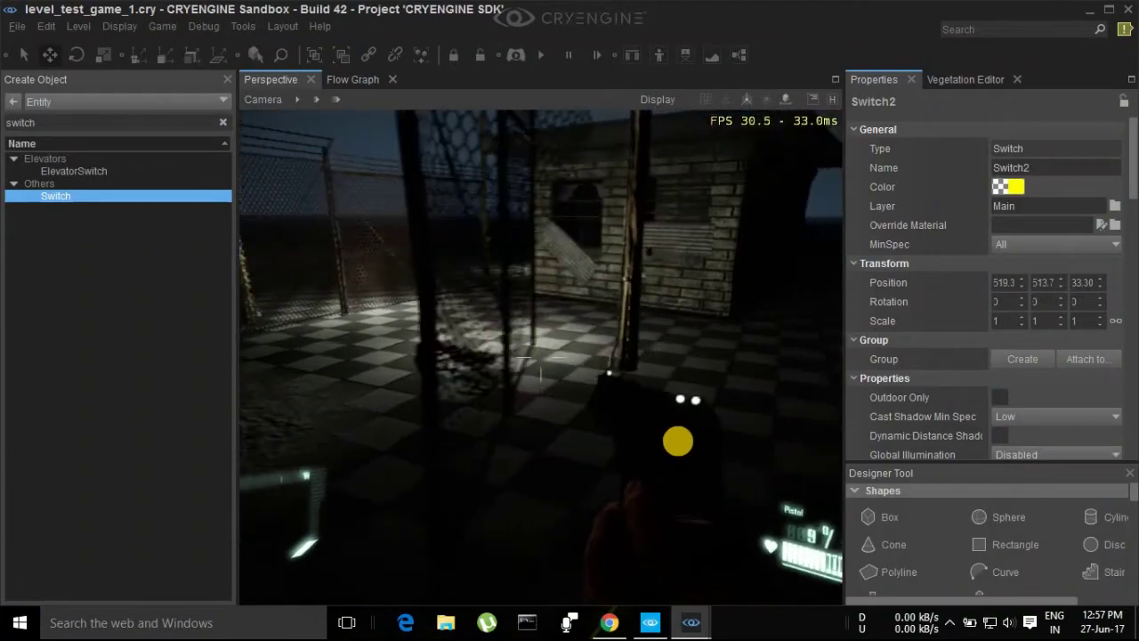
key(Escape)
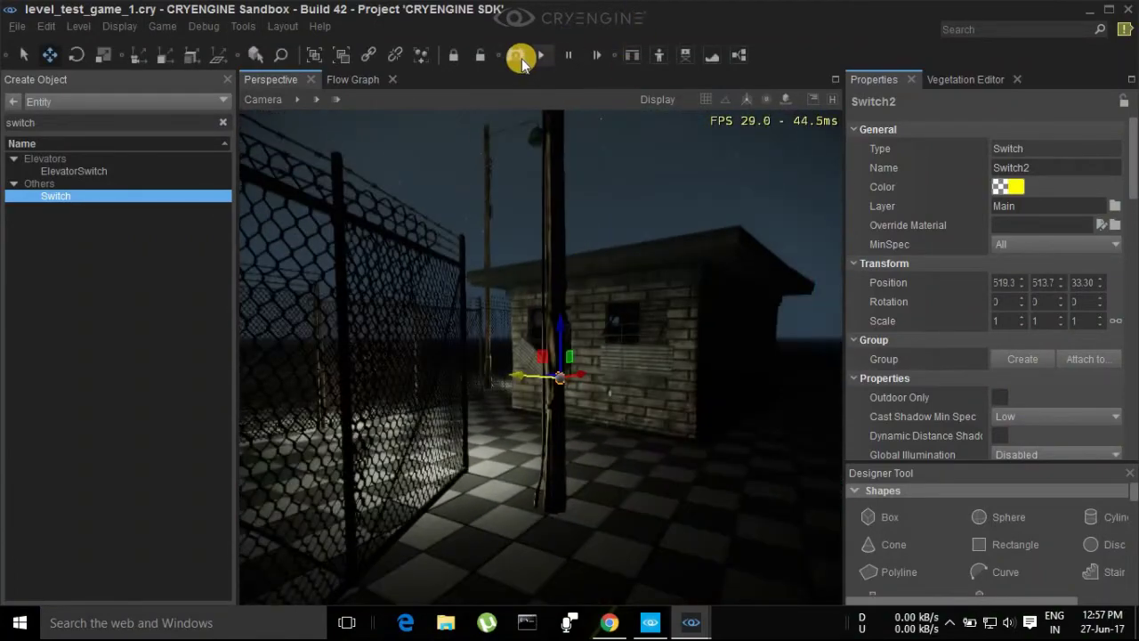
Run a second play-test, walking around the switch pole to check the gate's opening, and leave game mode.
key(ctrl+g)
key(w)
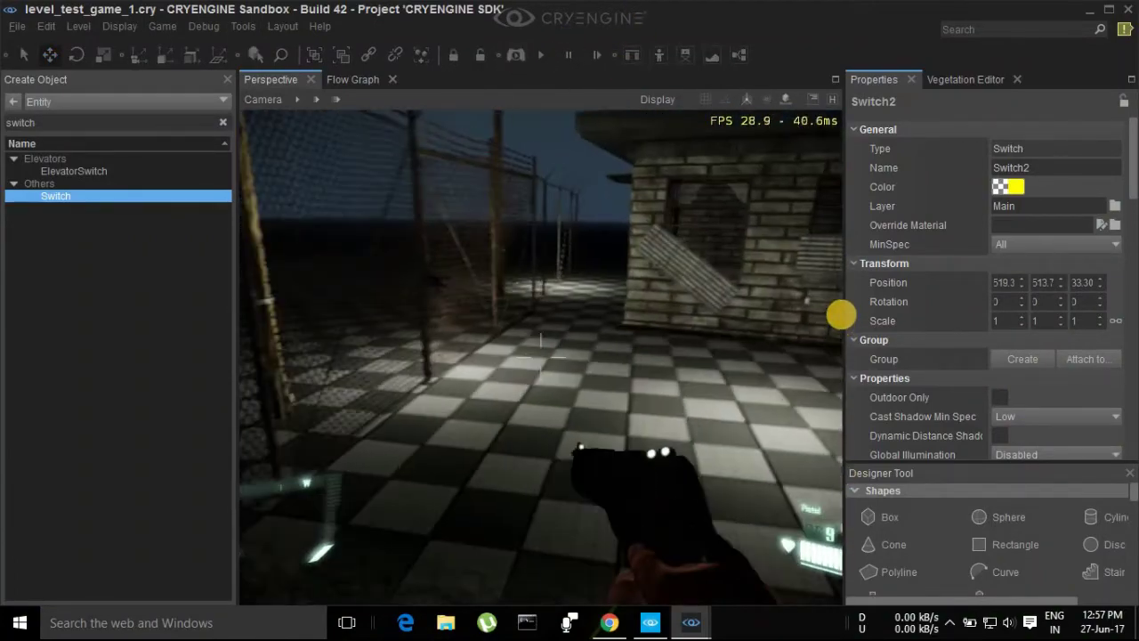
key(w)
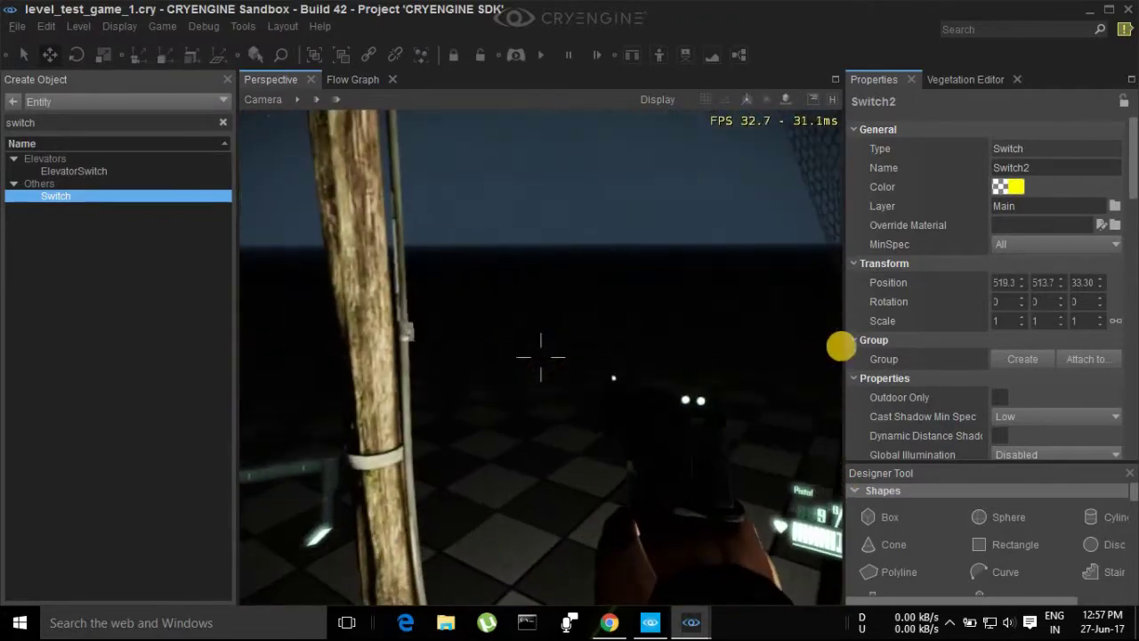
key(d)
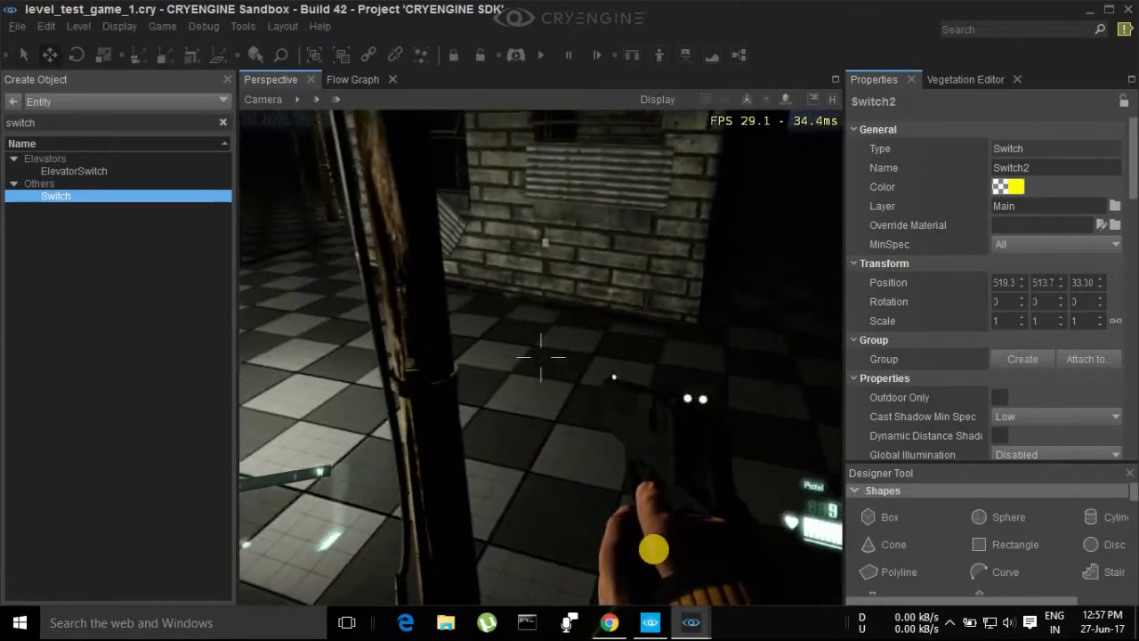
key(Escape)
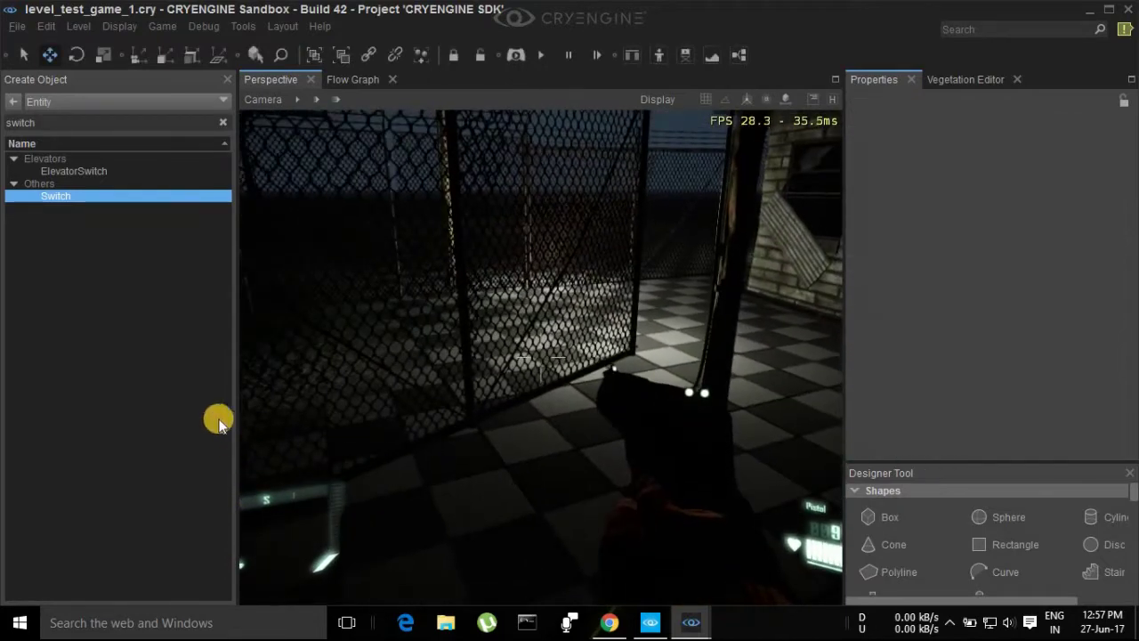
Add an Audio Trigger track to the gate door's node in the tutorial_fence_1 sequence and move Track View so its properties show.
click(468, 340)
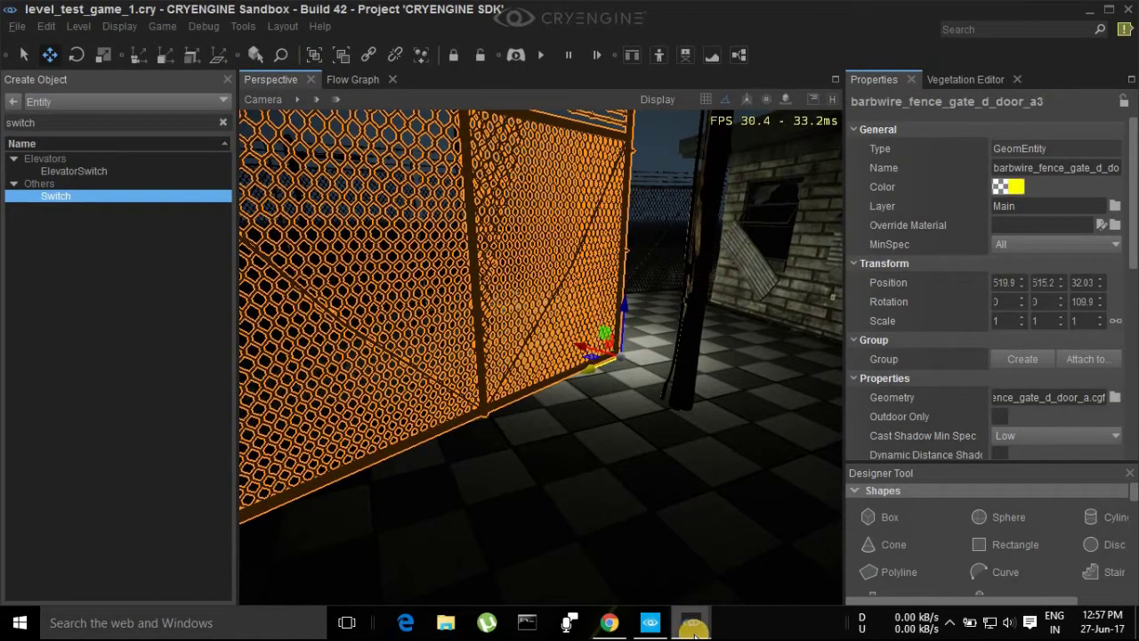
mouse_move(690, 622)
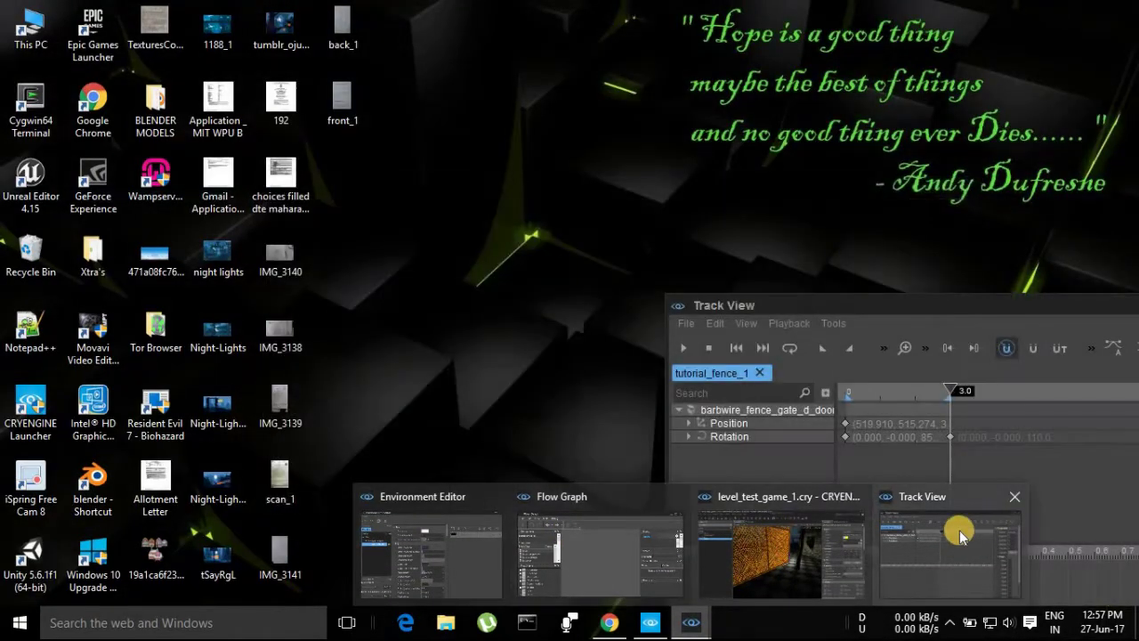
click(960, 532)
click(744, 409)
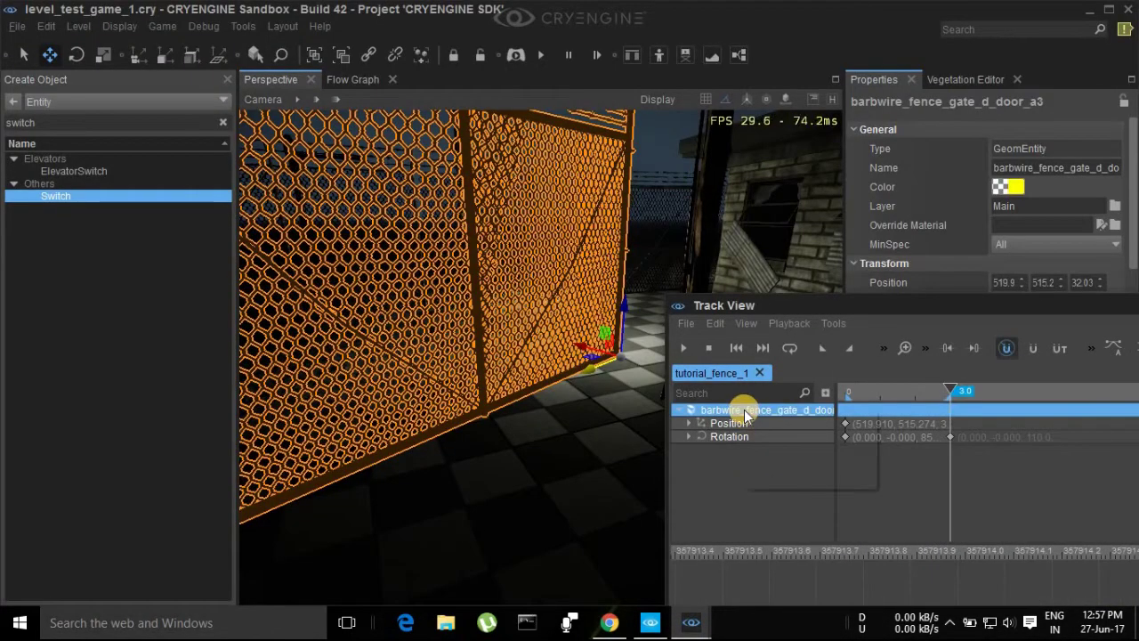
right_click(744, 409)
mouse_move(768, 476)
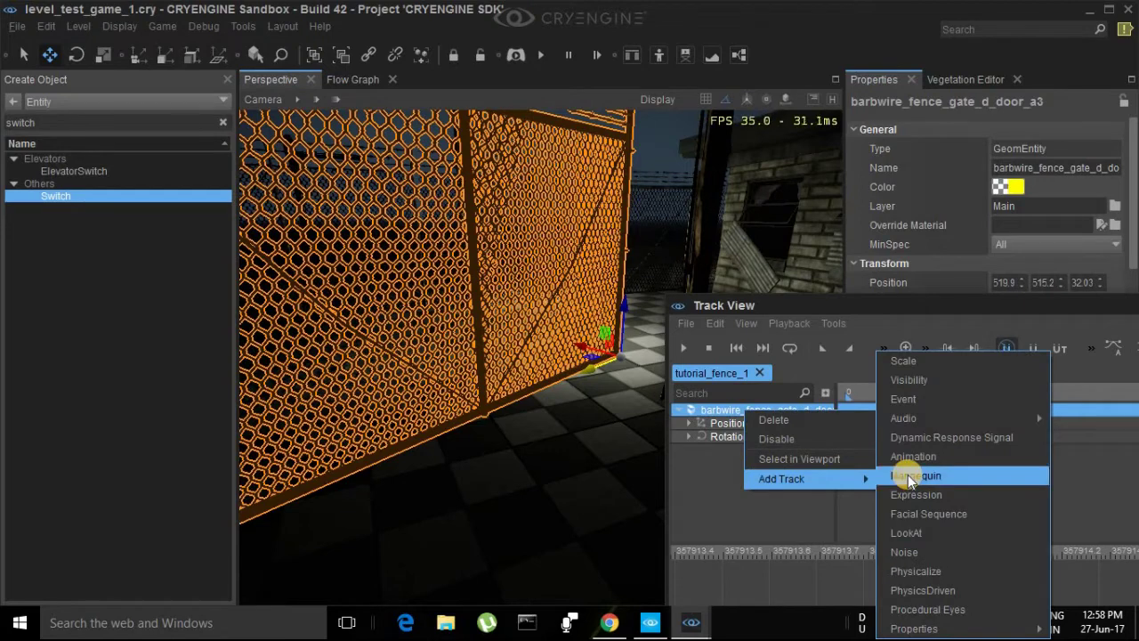
mouse_move(912, 427)
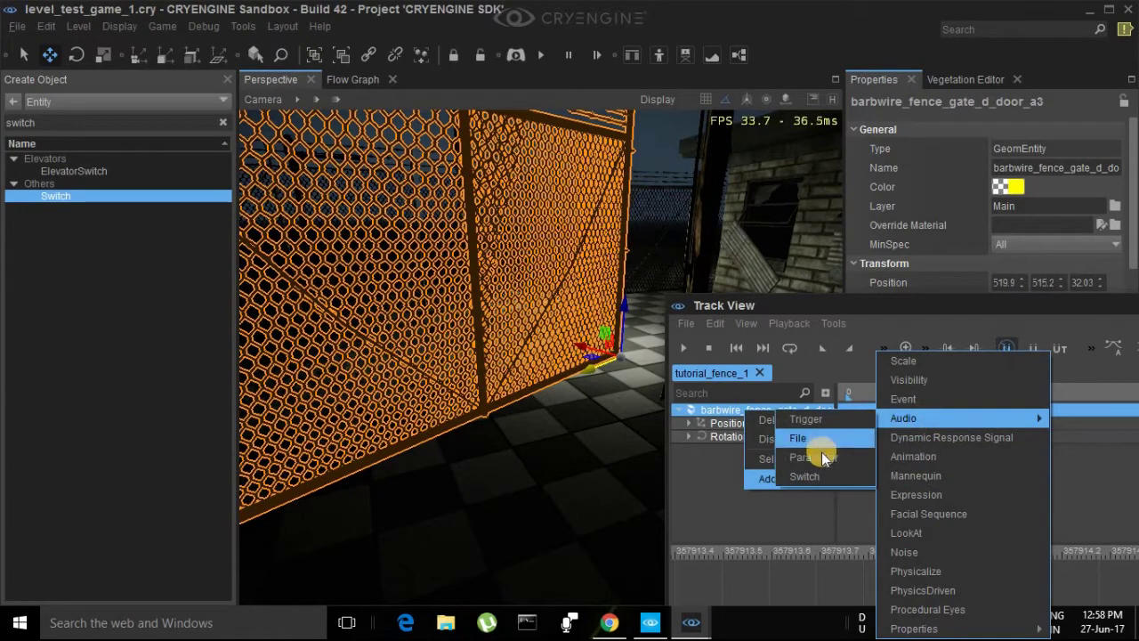
click(821, 422)
drag(833, 306, 562, 264)
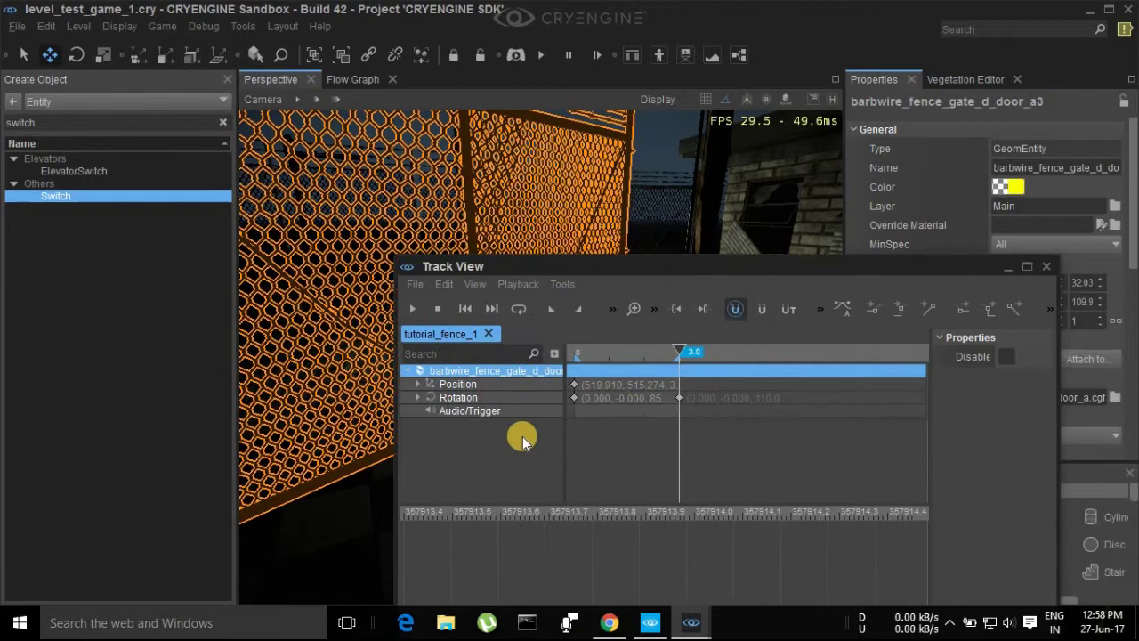
Add a key at the start of the Audio/Trigger track and set its duration to 3.
double_click(575, 407)
click(576, 410)
click(575, 411)
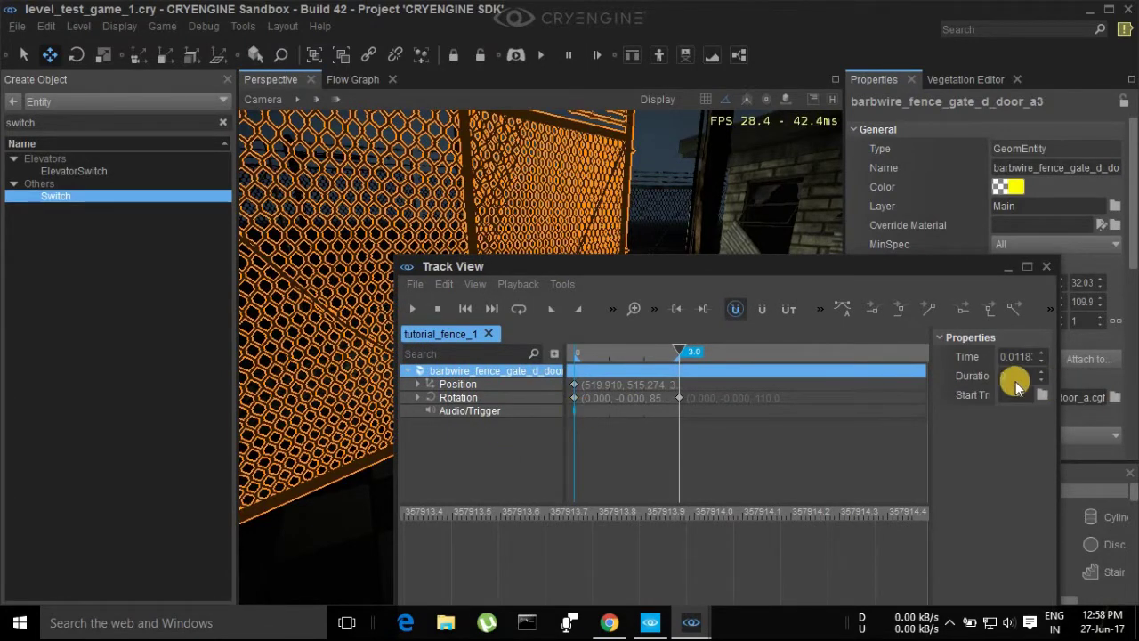
key(Return)
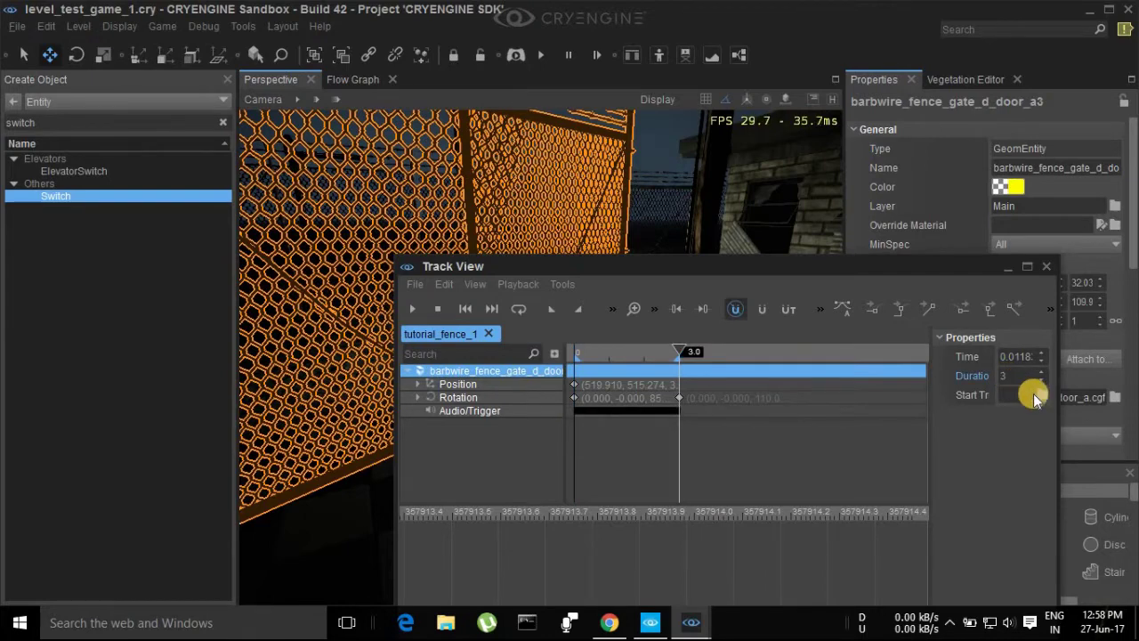
Search the audio controls for "door" and assign Play_door_metal_solid_open as the start trigger of the Audio/Trigger key.
click(1042, 397)
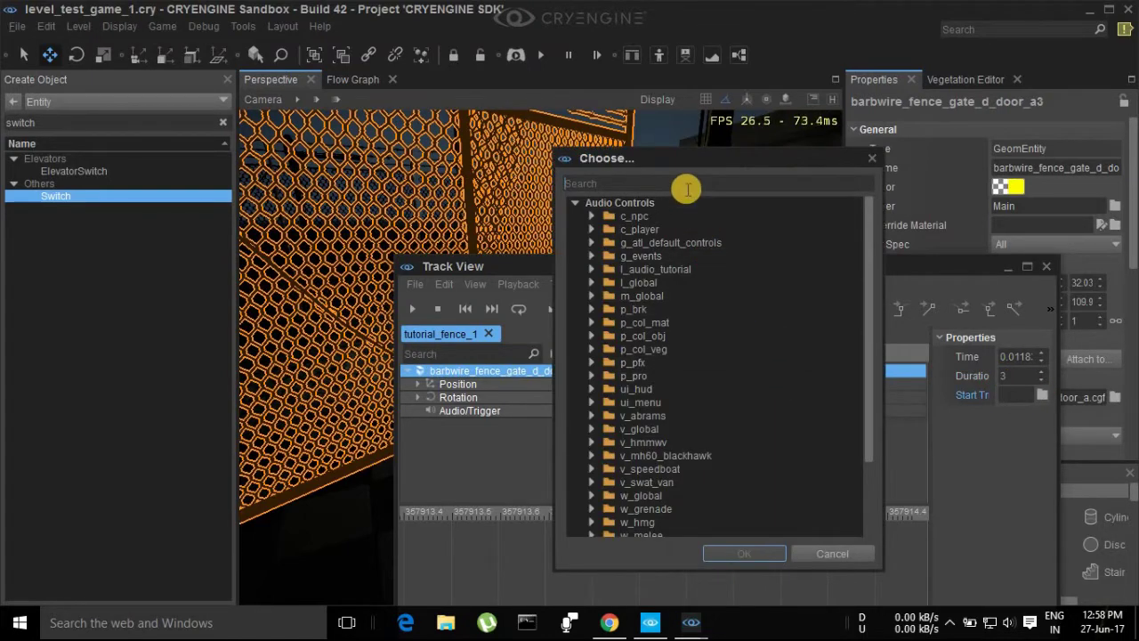
text(door)
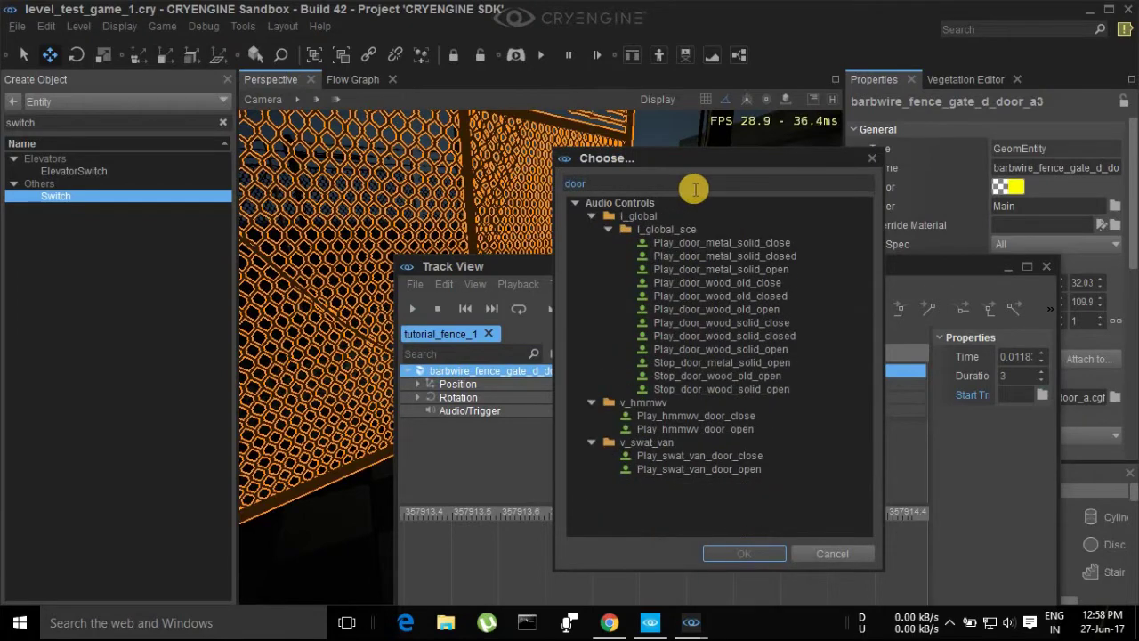
click(745, 269)
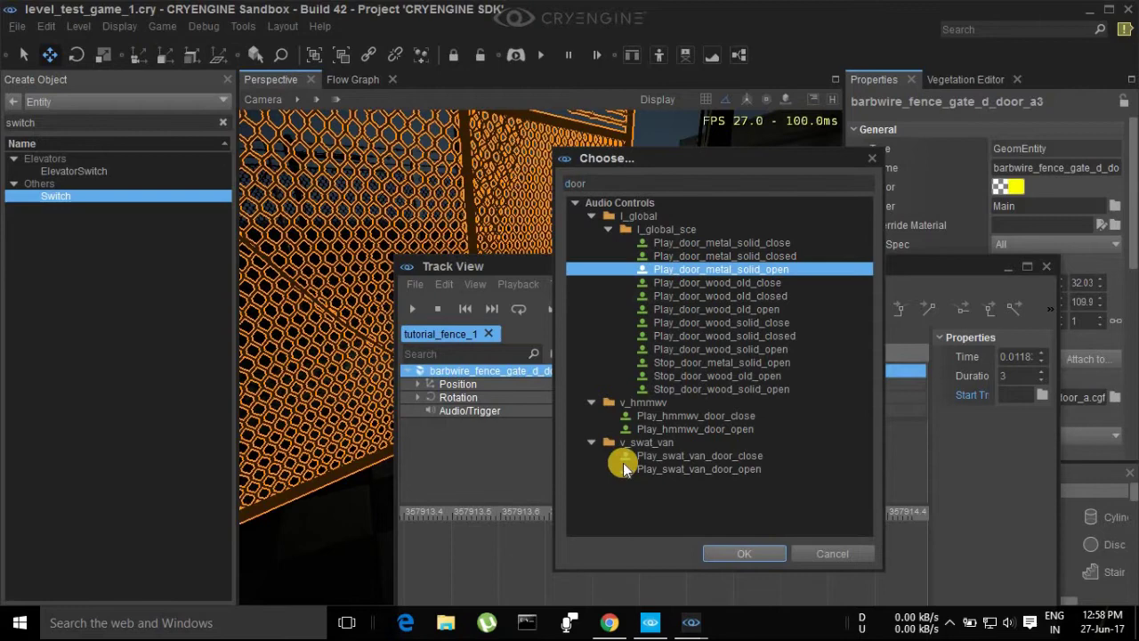
key(Return)
drag(675, 346, 568, 332)
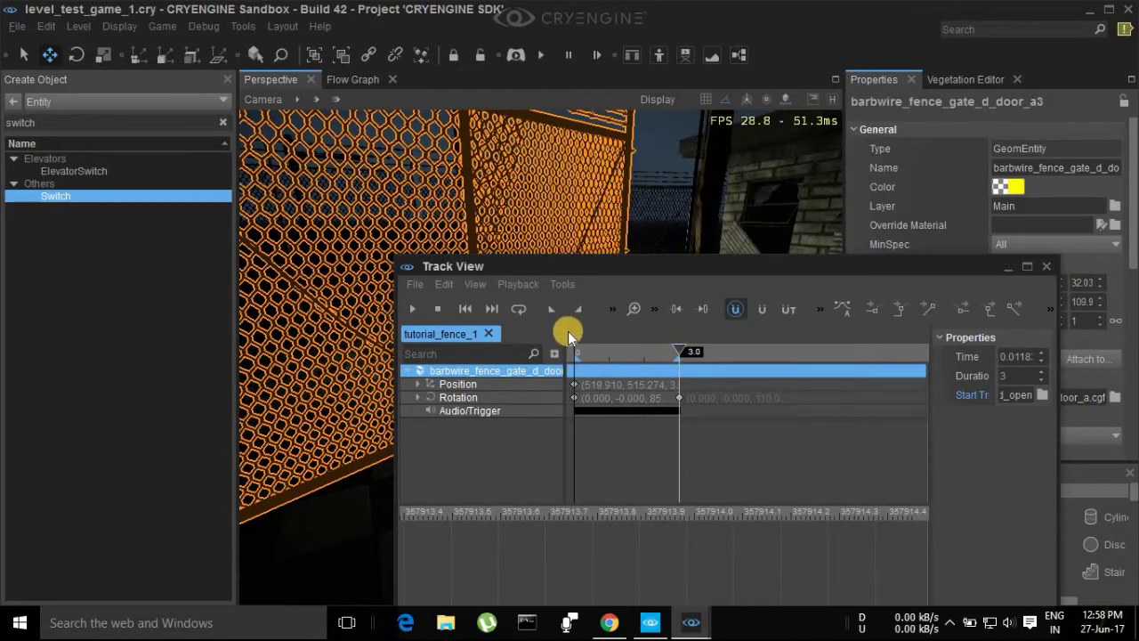
Play-test the level with the new door sound, walking up to the switch pole and back, and leave game mode.
click(509, 57)
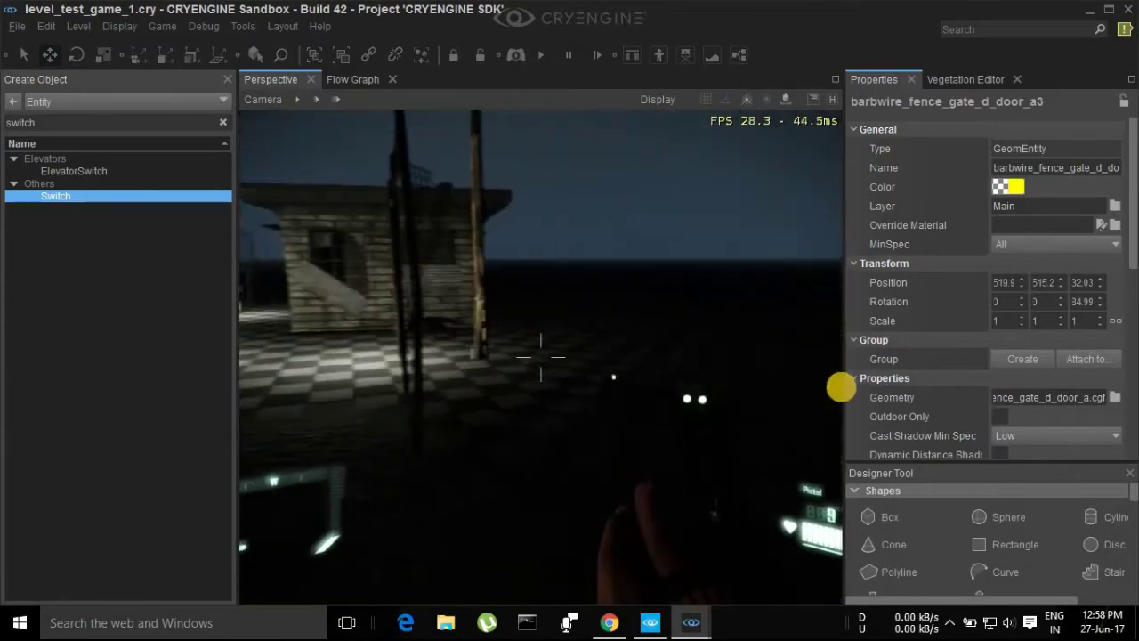
key(w)
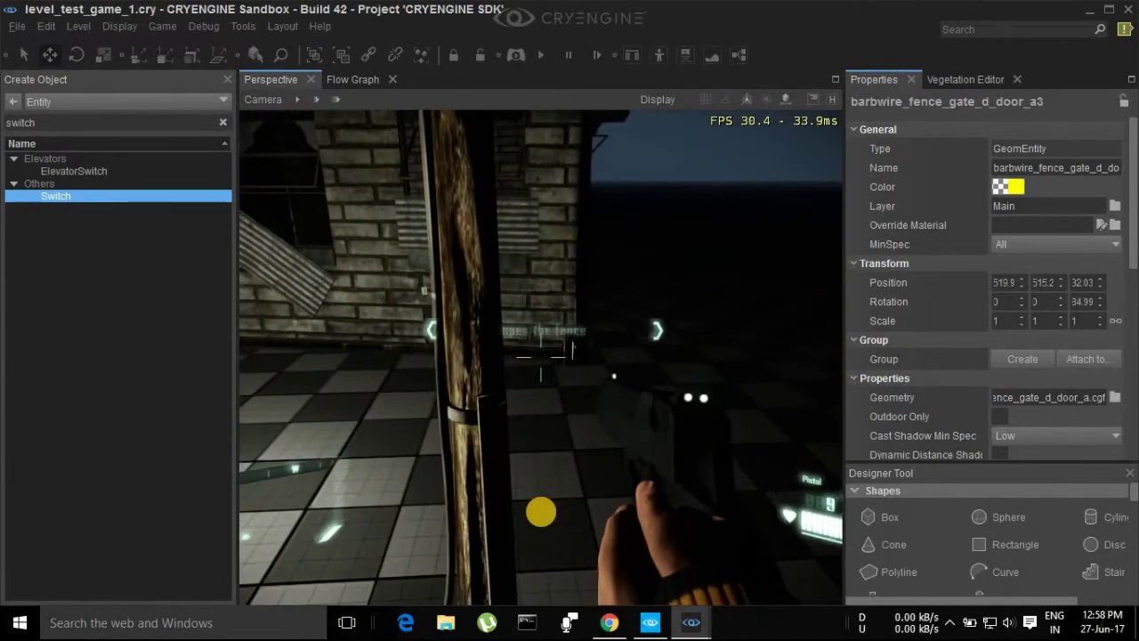
key(s)
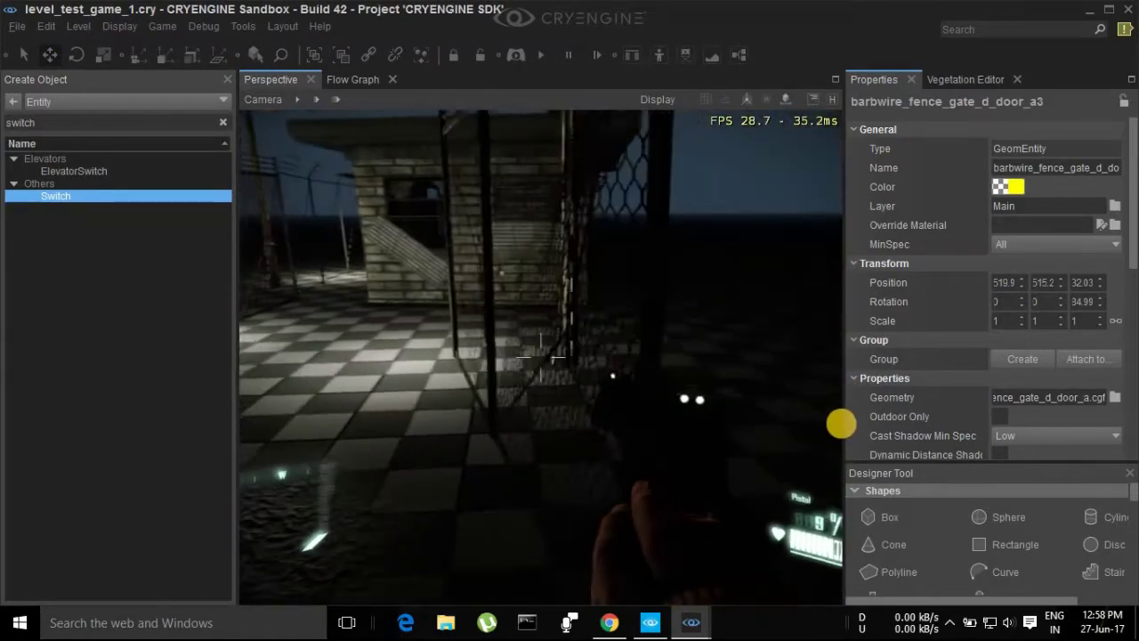
key(d)
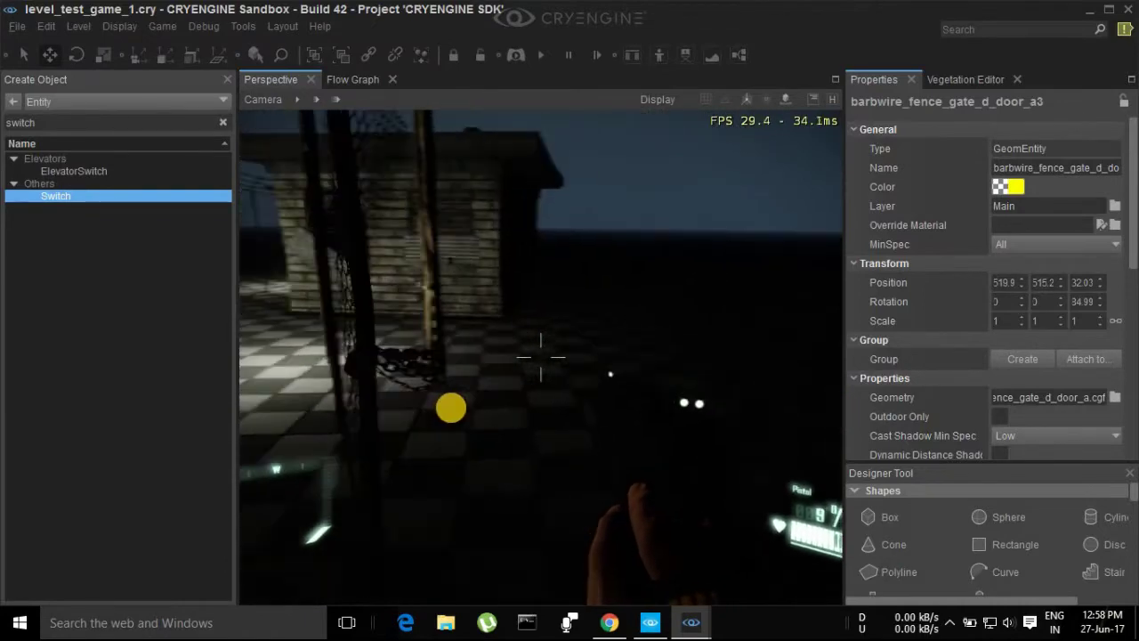
key(Escape)
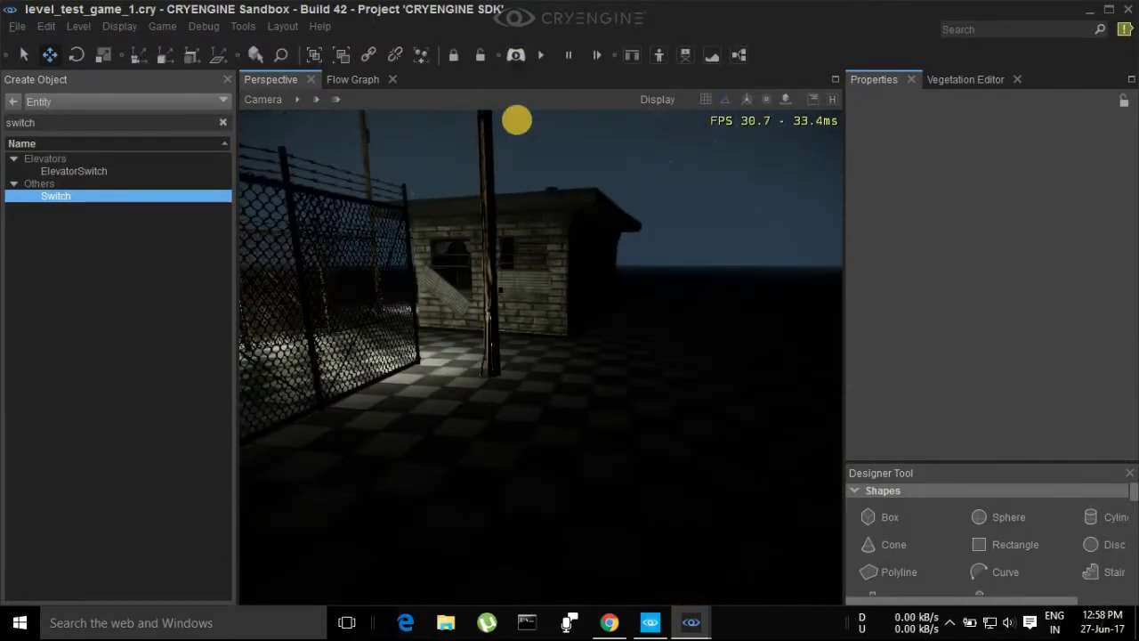
Play-test again, using the switch to open the fence and stepping back to check the gate's movement and sound.
key(ctrl+g)
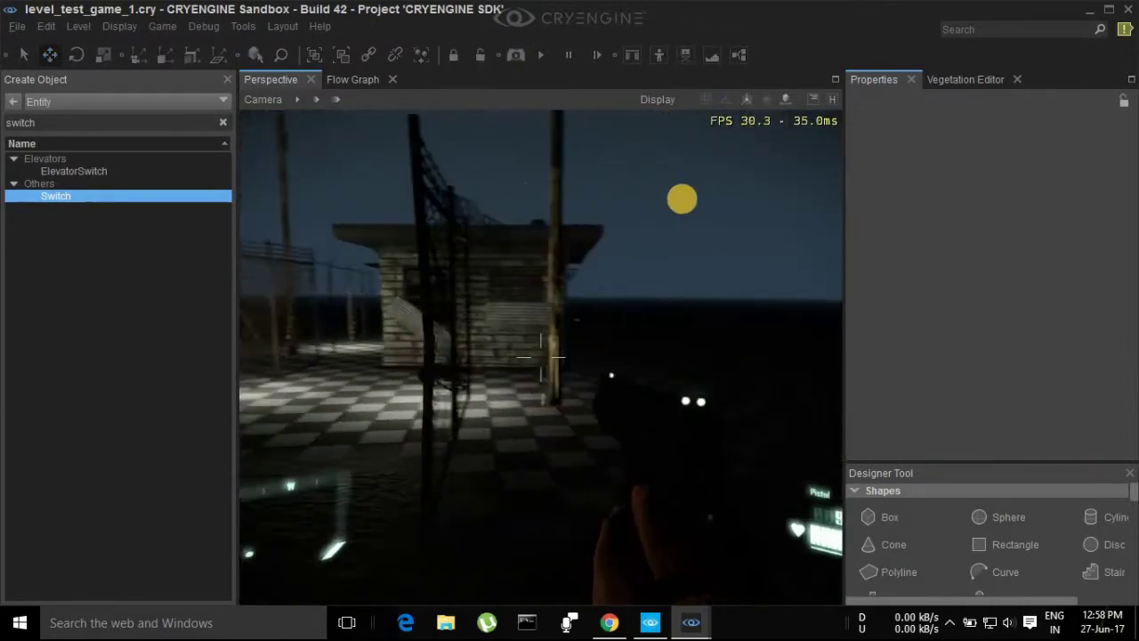
key(w)
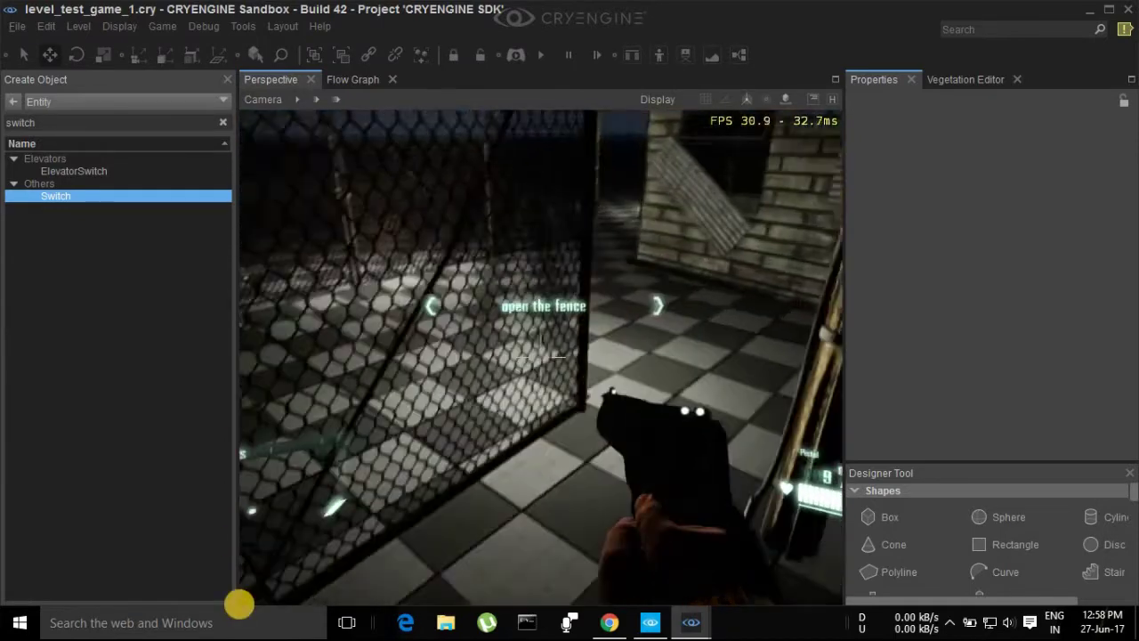
key(s)
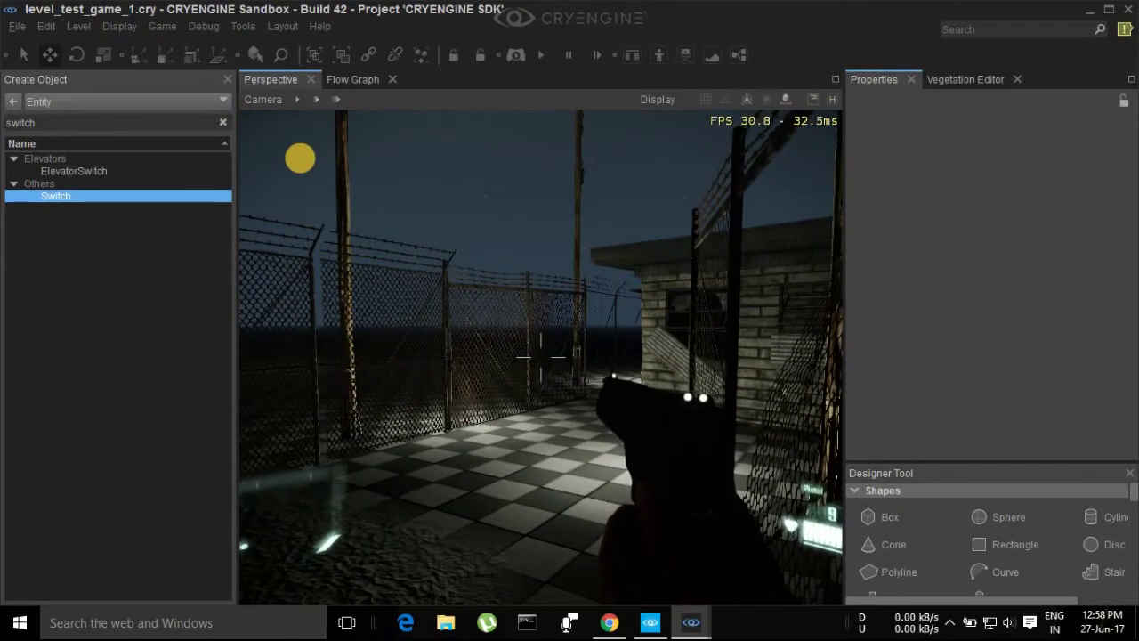
key(Escape)
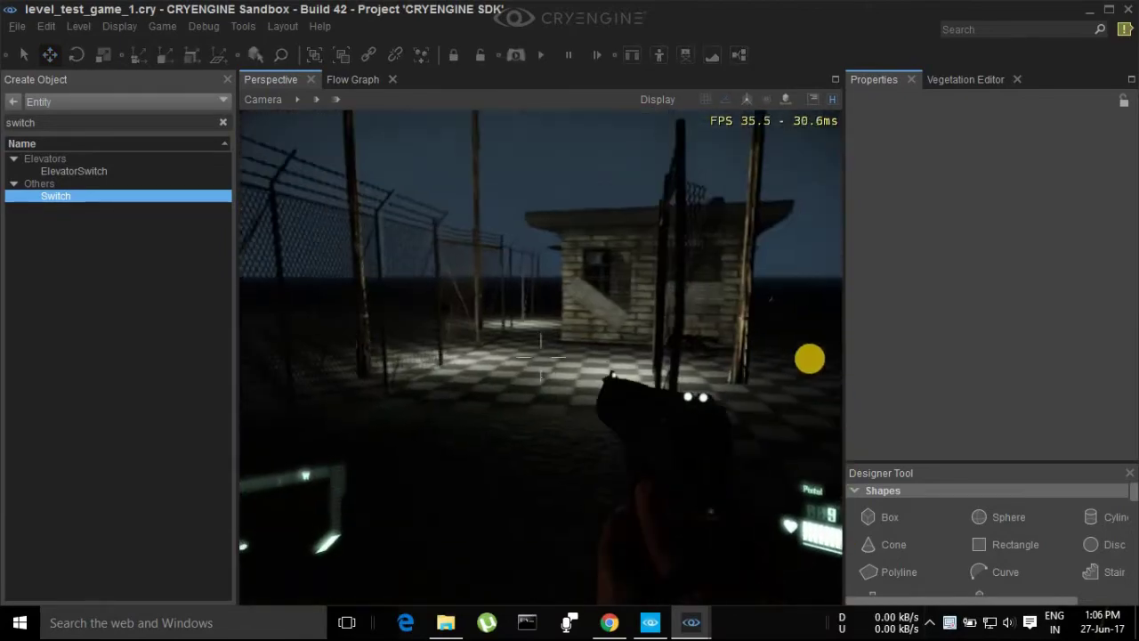
Walk through the gate to the house in game mode, try its wooden door, and return to editing.
key(w)
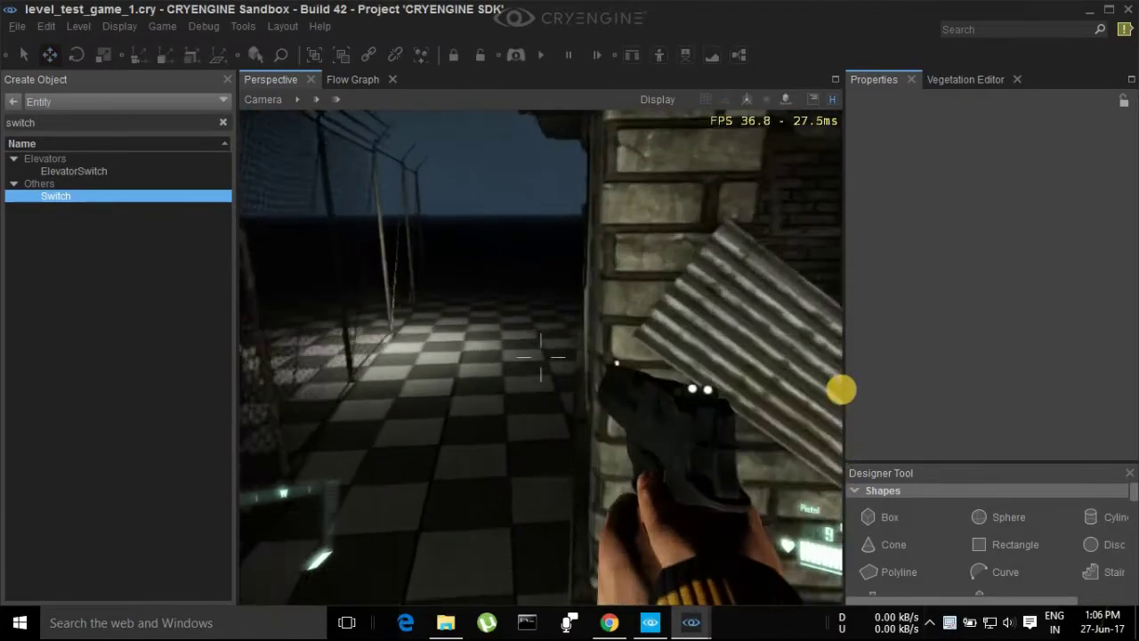
key(w)
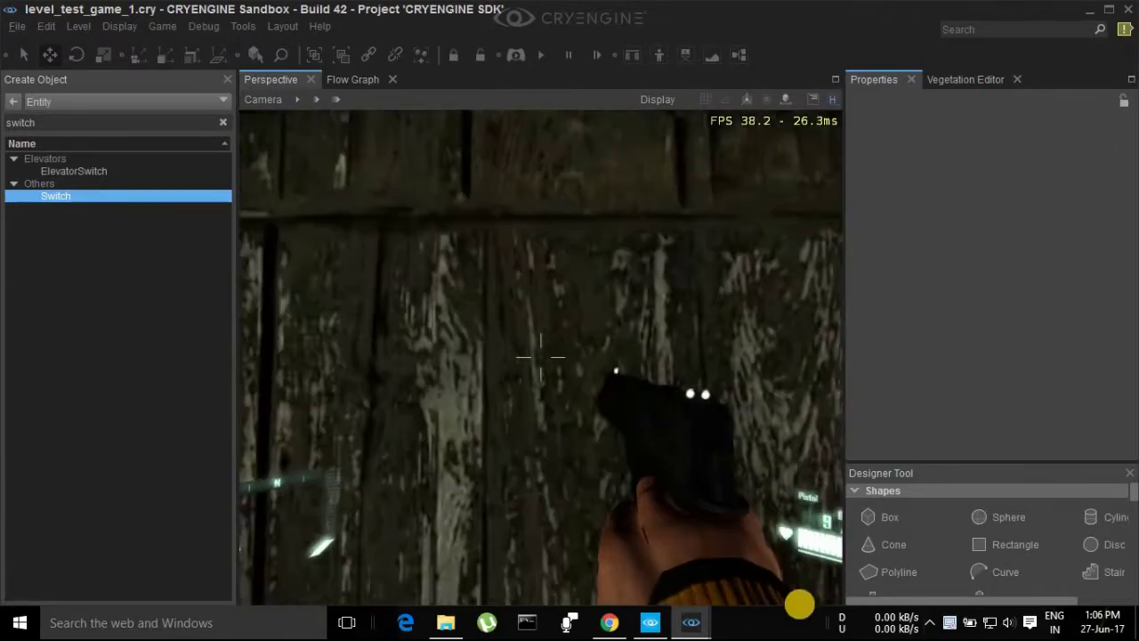
key(w)
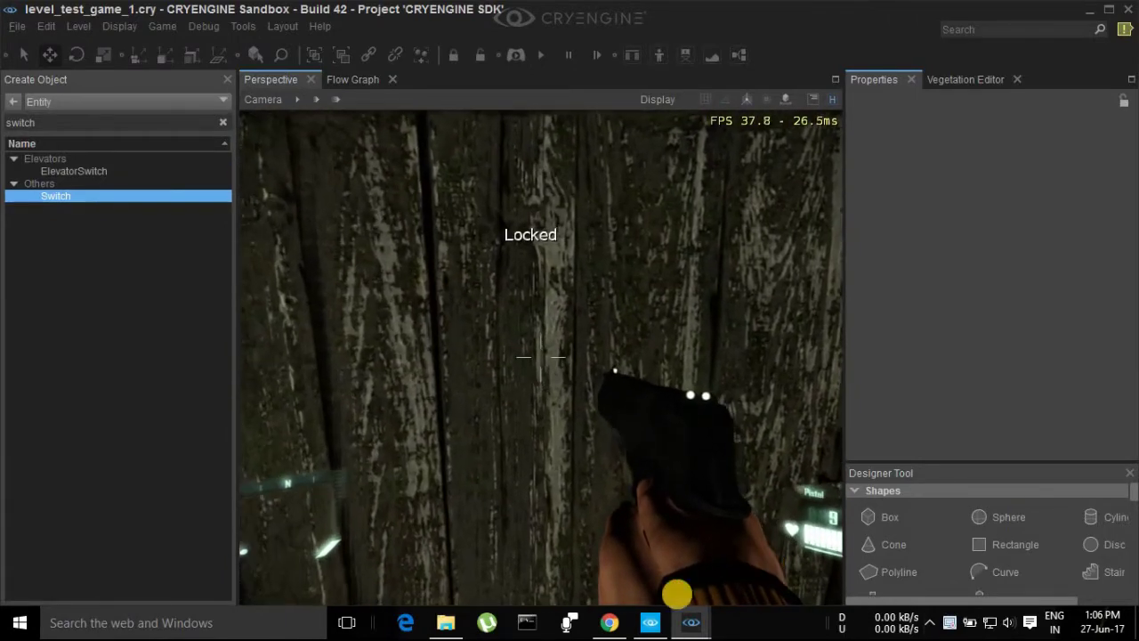
mouse_move(319, 604)
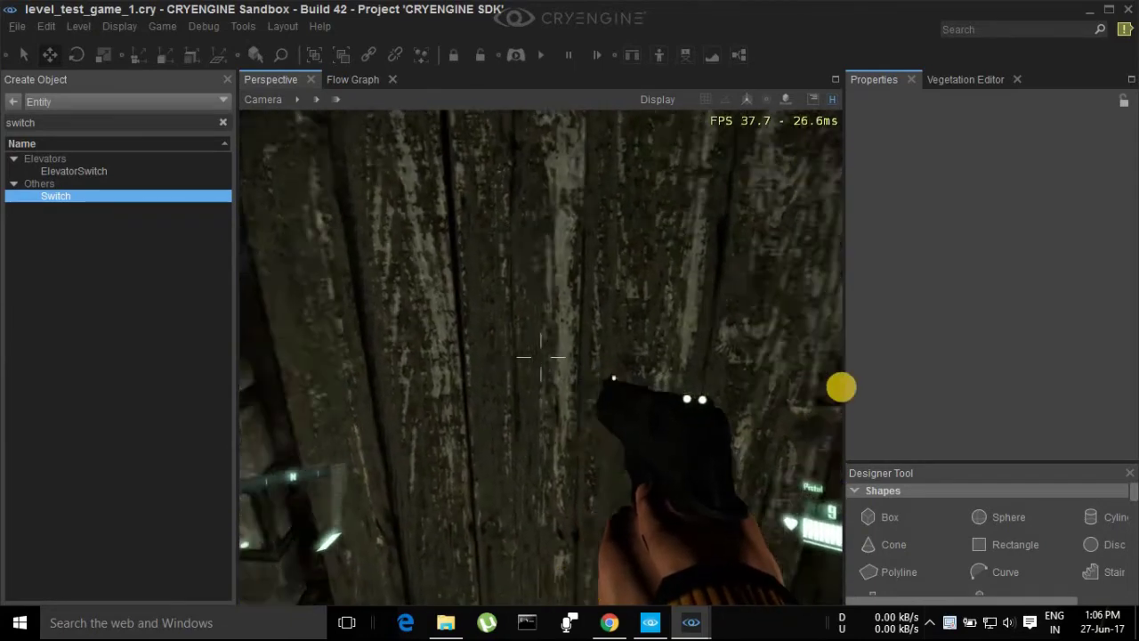
mouse_move(239, 397)
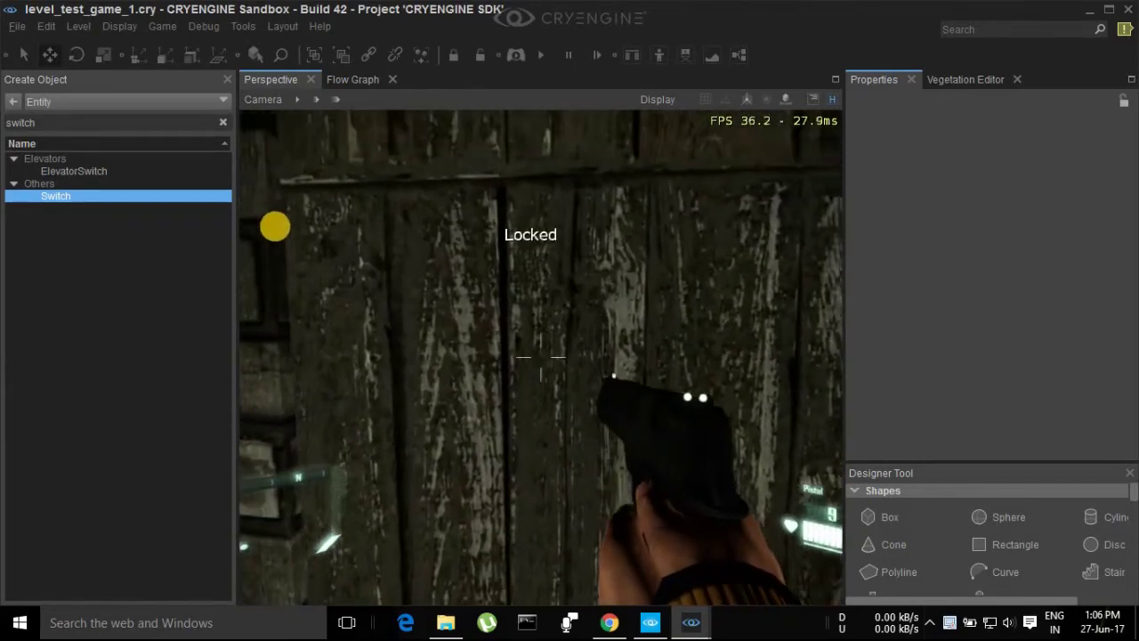
mouse_move(841, 375)
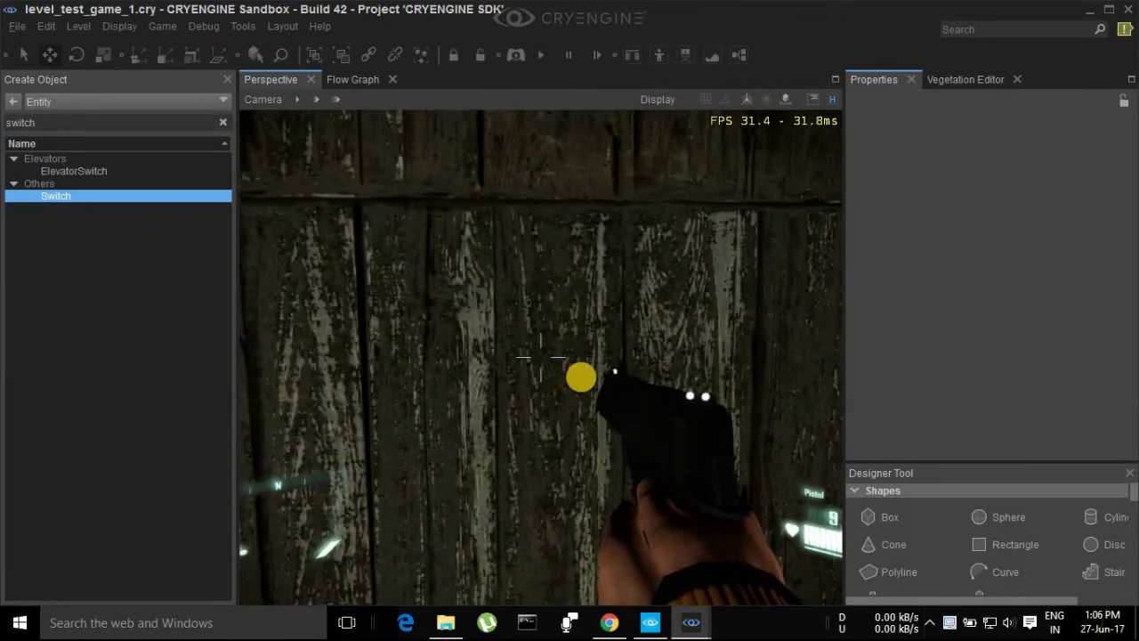
key(Escape)
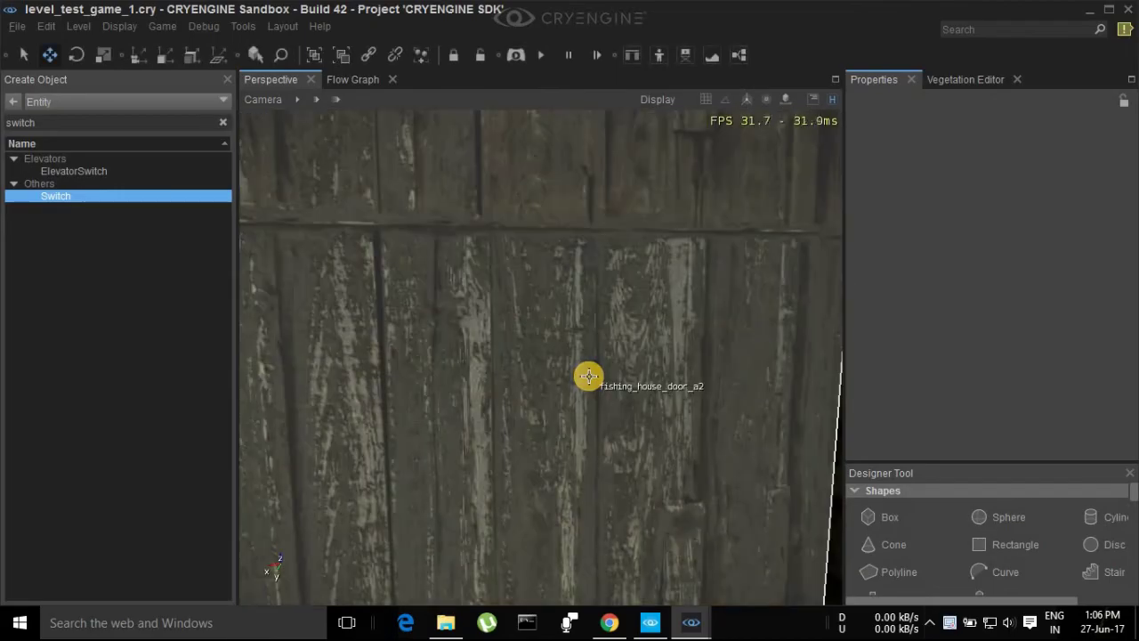